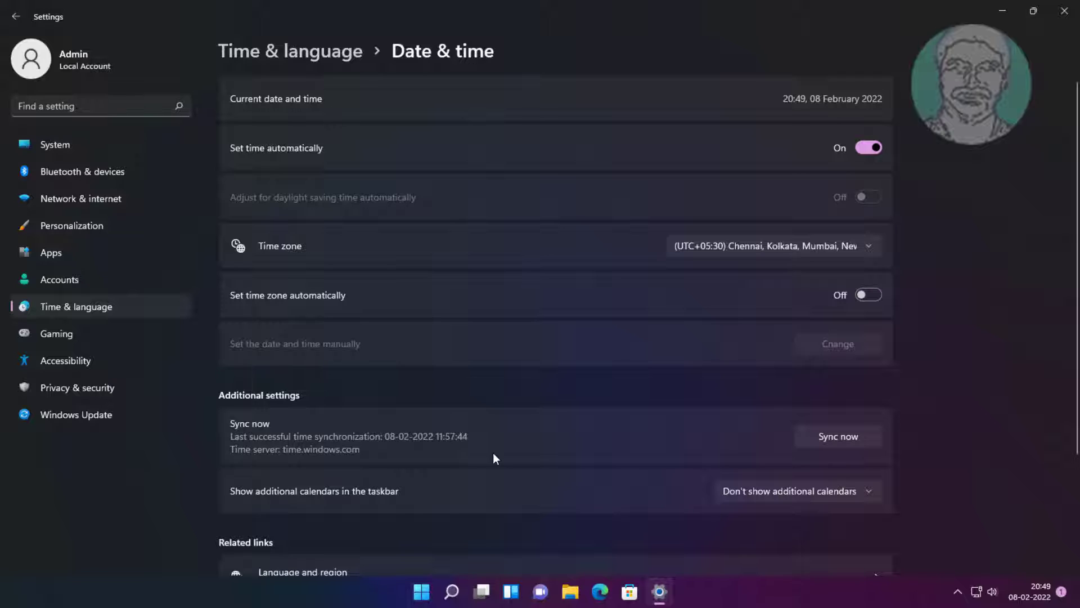
Enable the first additional clock in the Date and Time settings, keep its default time zone and name, and close Settings.
scroll(493, 454, down, 3)
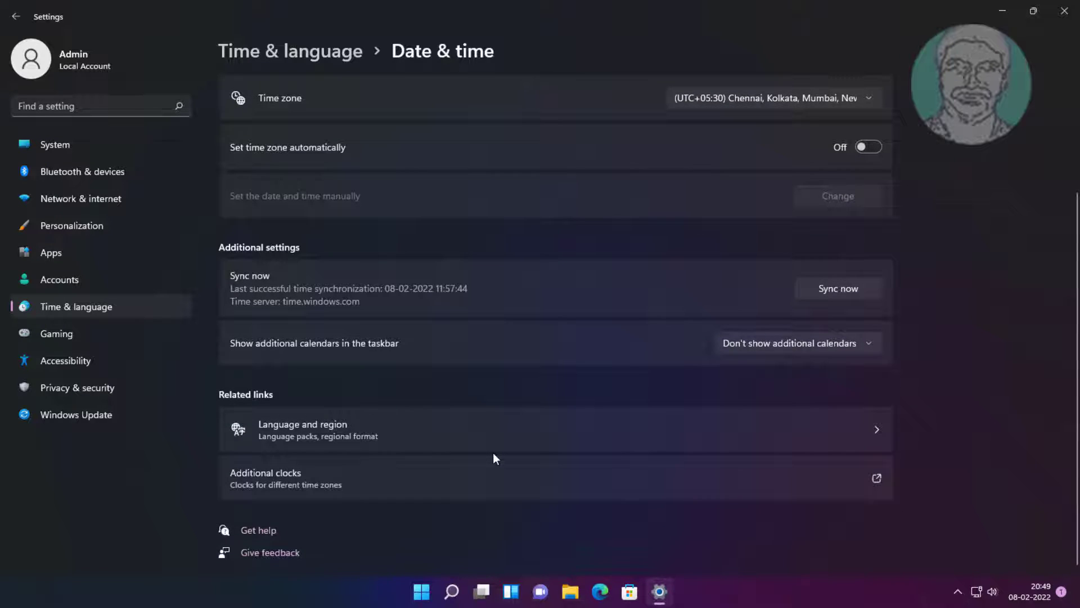
click(279, 486)
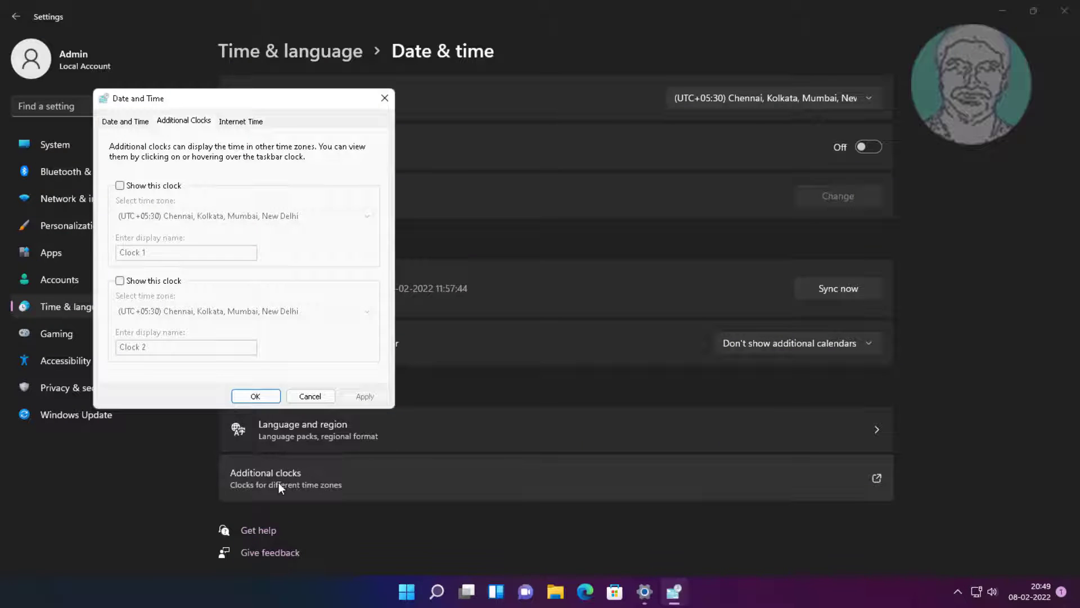
click(120, 187)
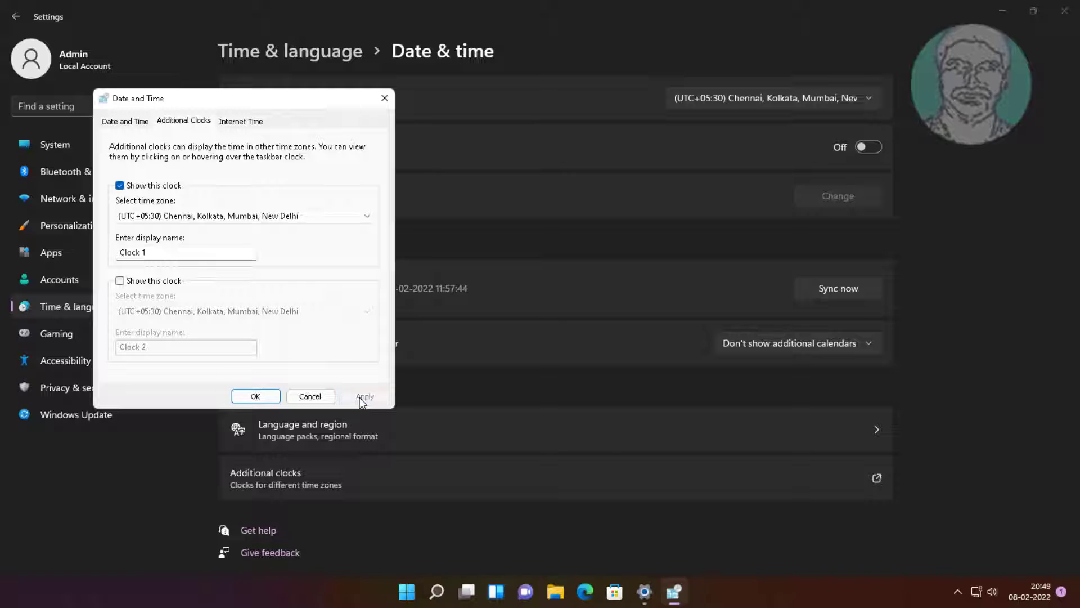
click(257, 397)
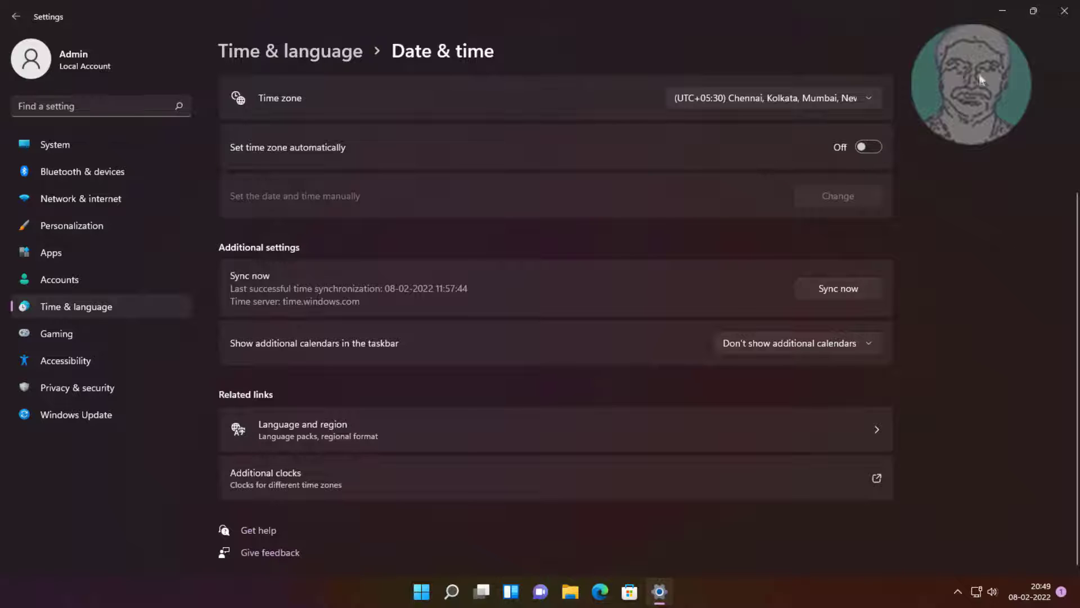
click(1063, 12)
Open the Apps & features page in Windows Settings.
click(436, 591)
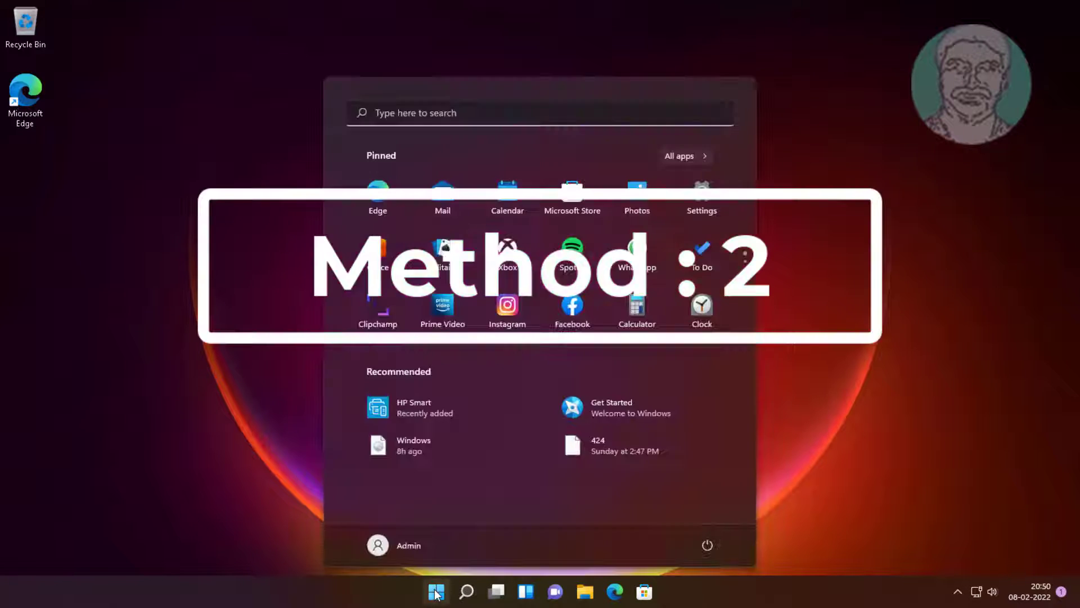
click(709, 197)
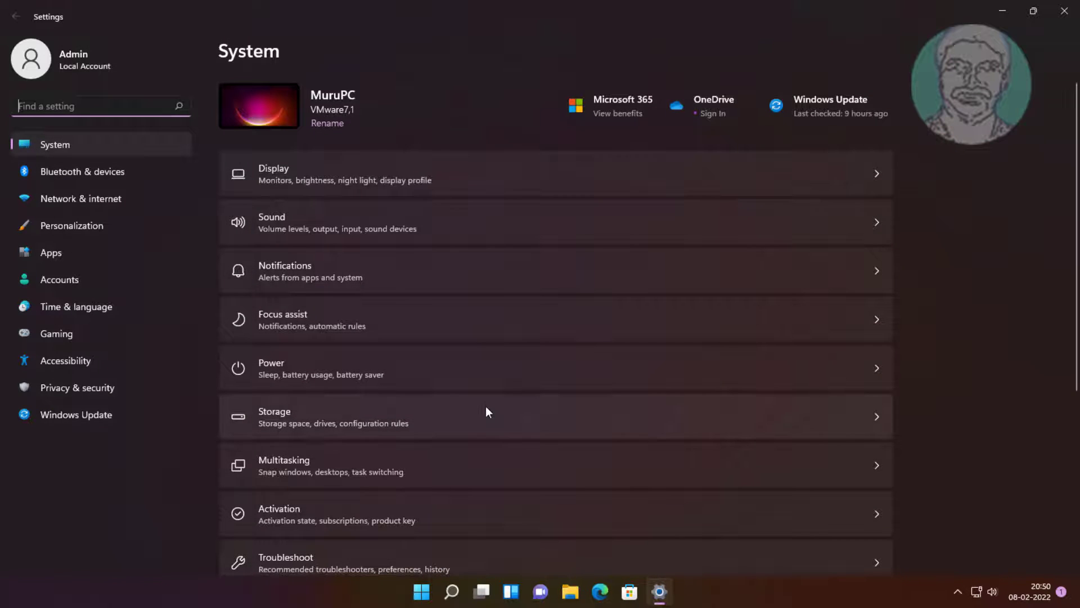
click(44, 258)
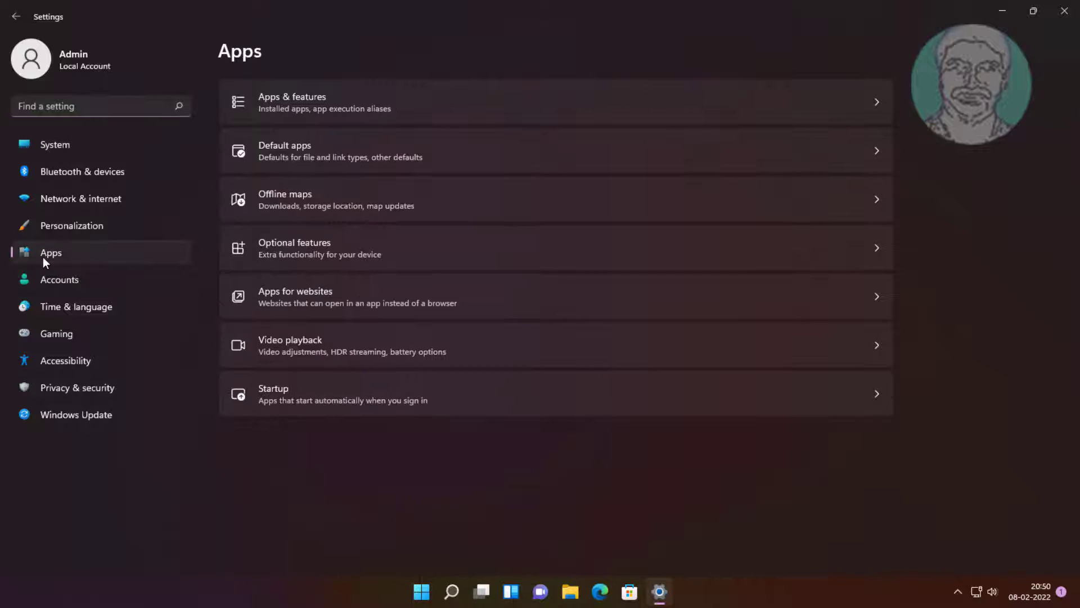
click(330, 99)
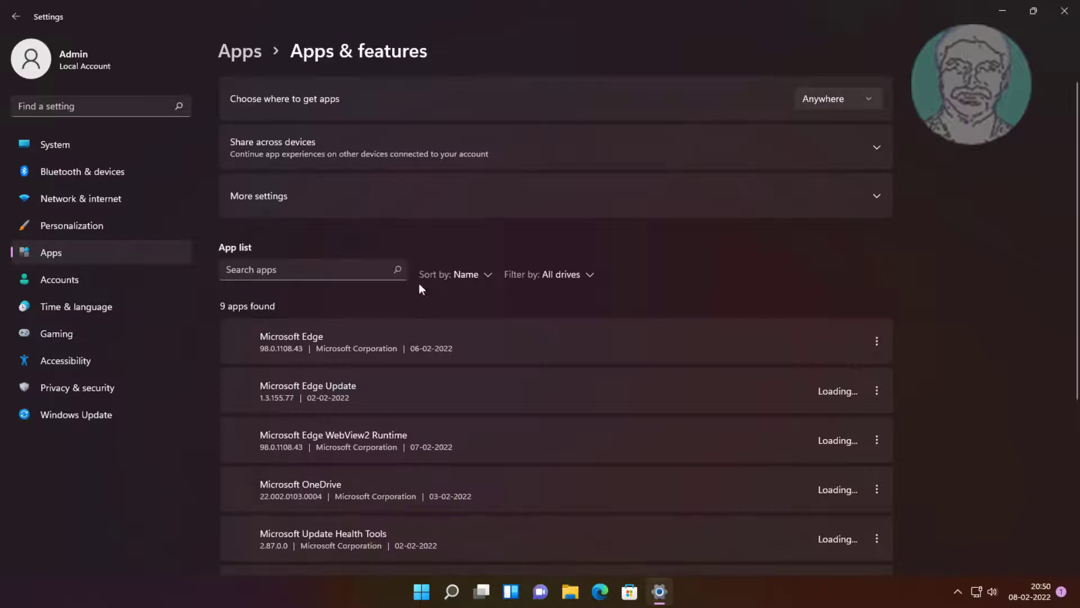
Search the installed apps for "clock" and open the Clock app's advanced options.
click(299, 269)
text(c)
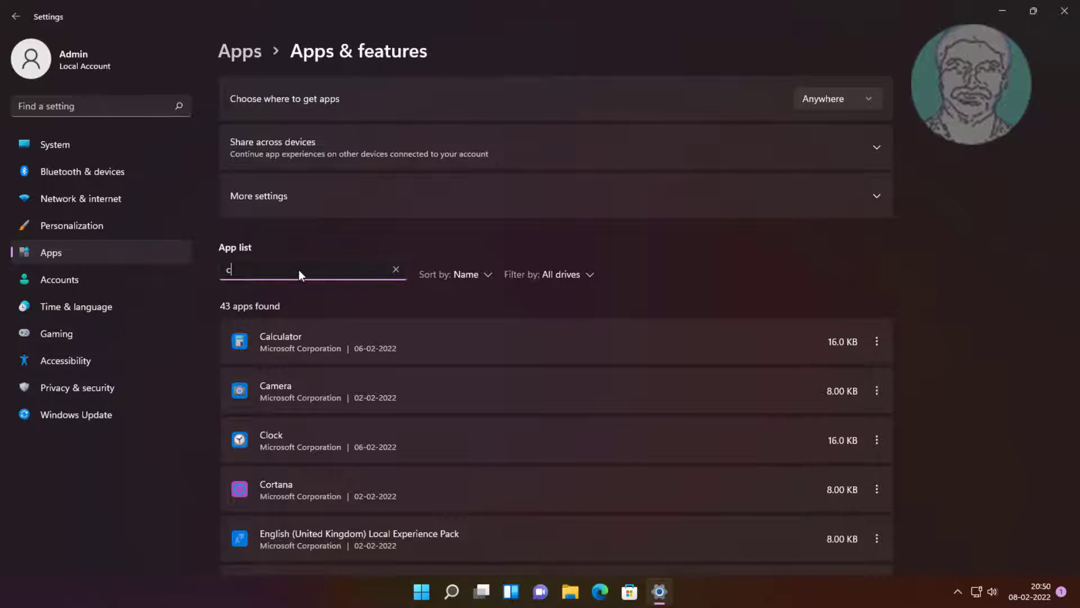
text(lock)
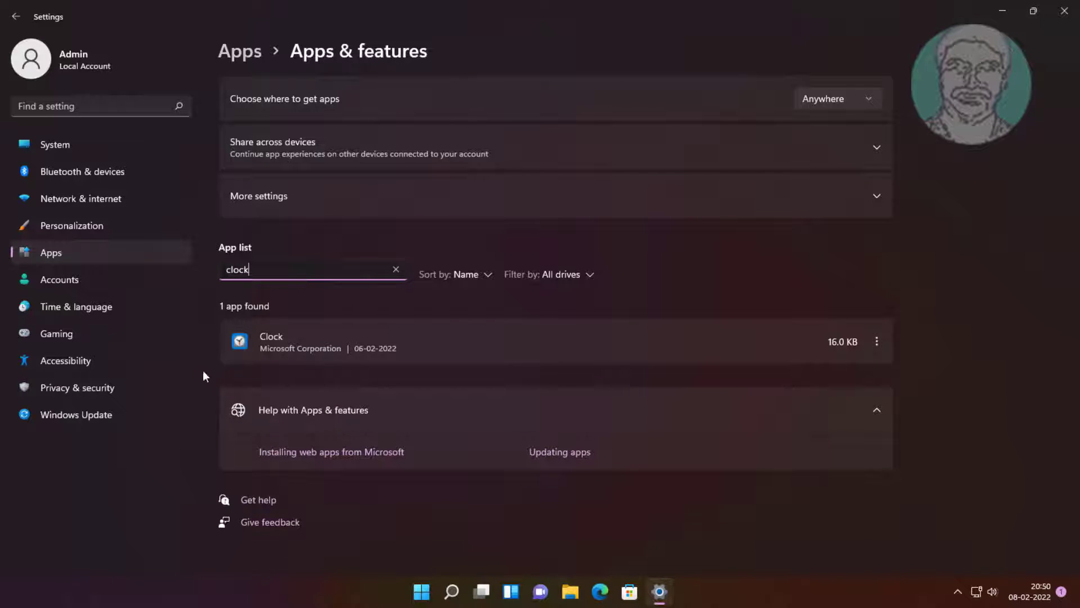
click(883, 340)
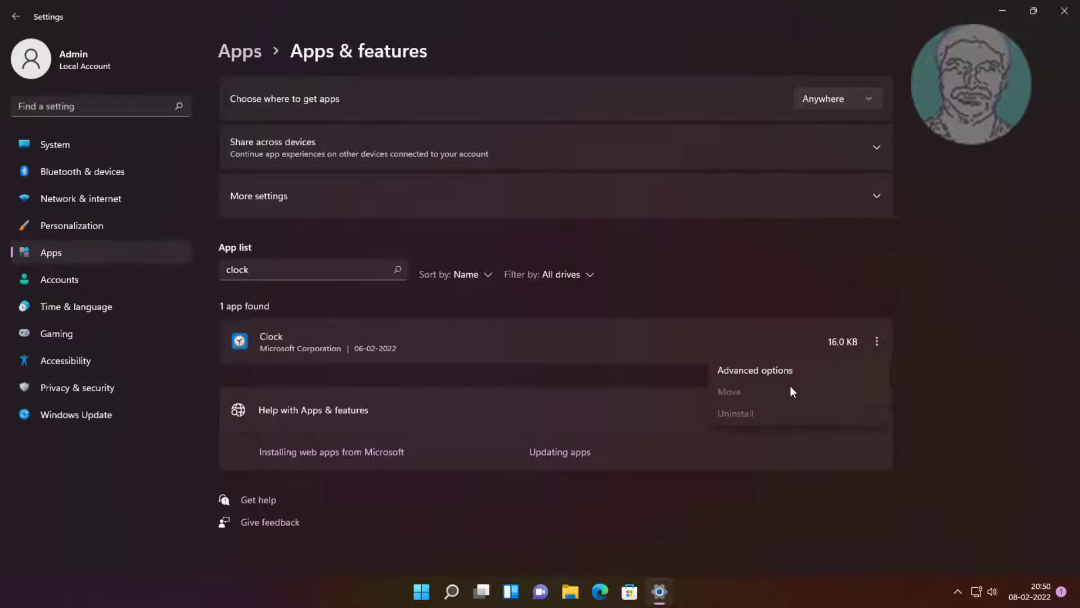
click(778, 369)
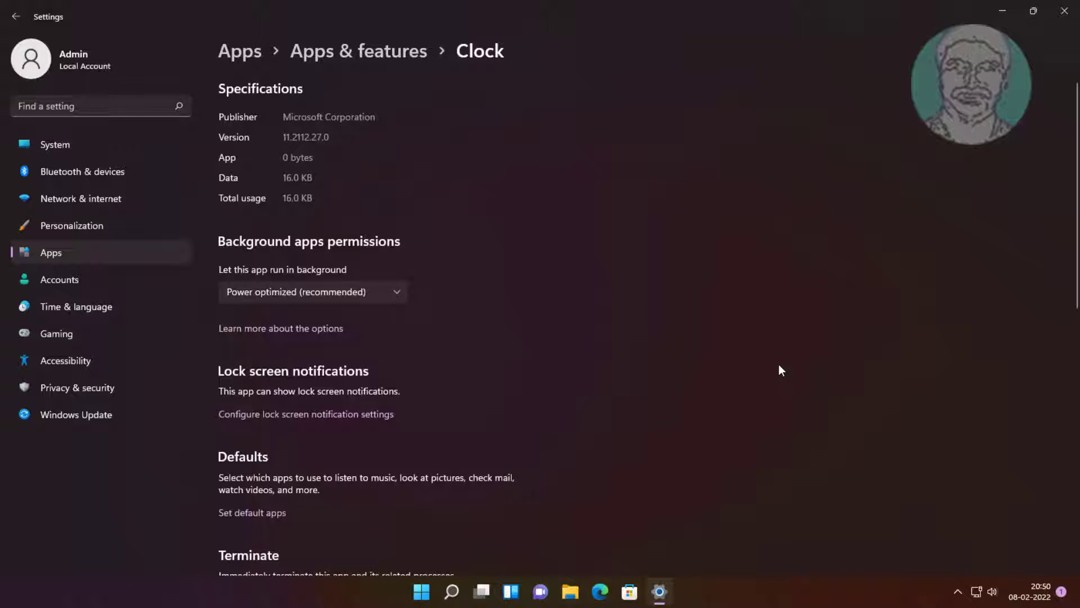
Repair the Clock app, reset it with its app data, and close Settings.
scroll(496, 432, down, 6)
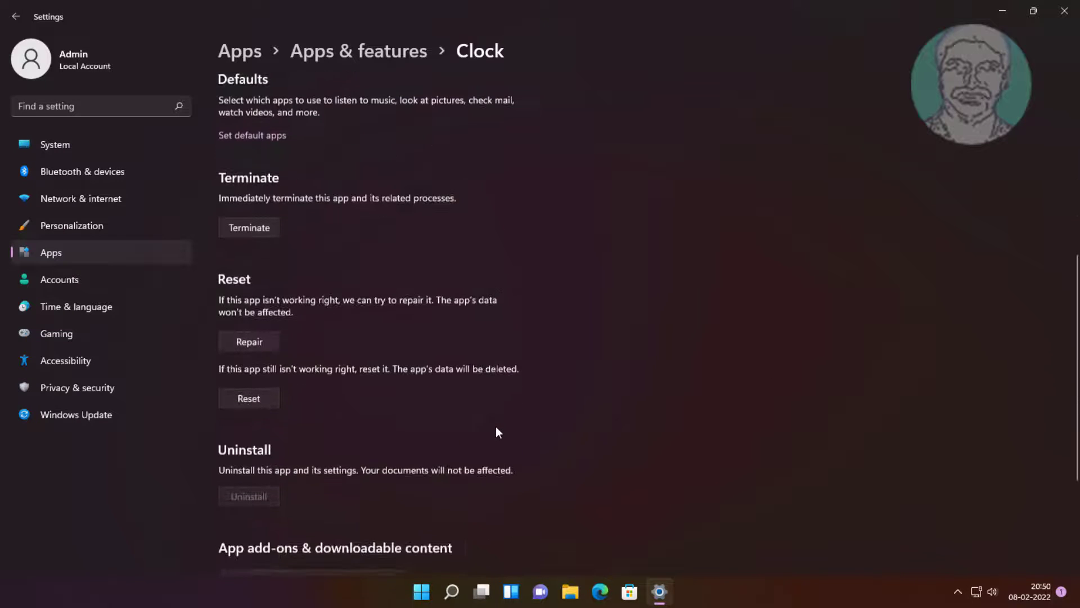
click(273, 341)
click(258, 403)
click(303, 364)
click(1073, 10)
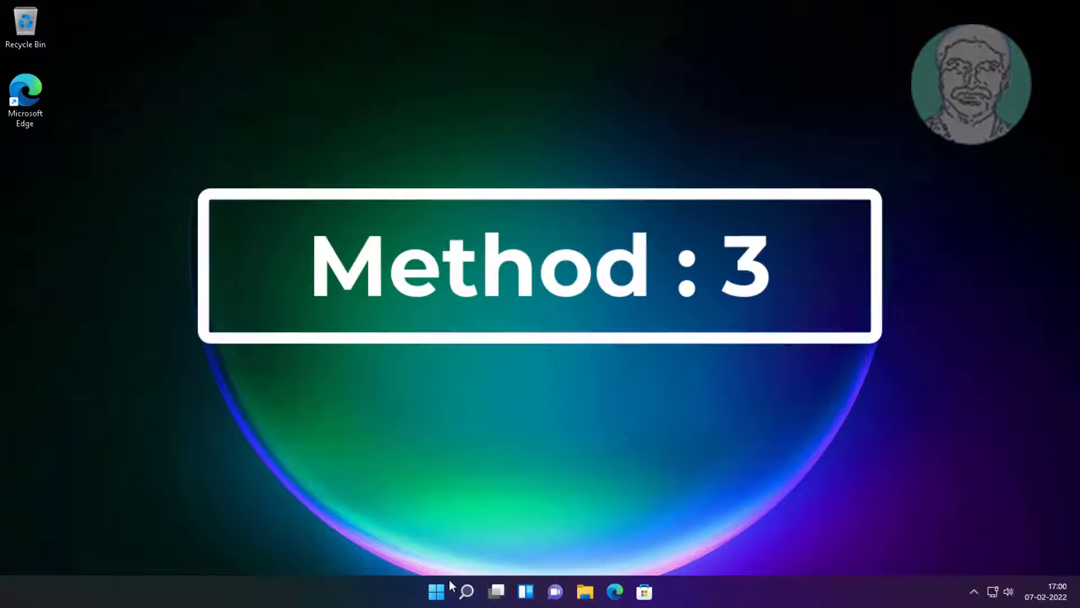
Search Windows for "cmd" and run Command Prompt as administrator, approving the elevation request.
click(467, 590)
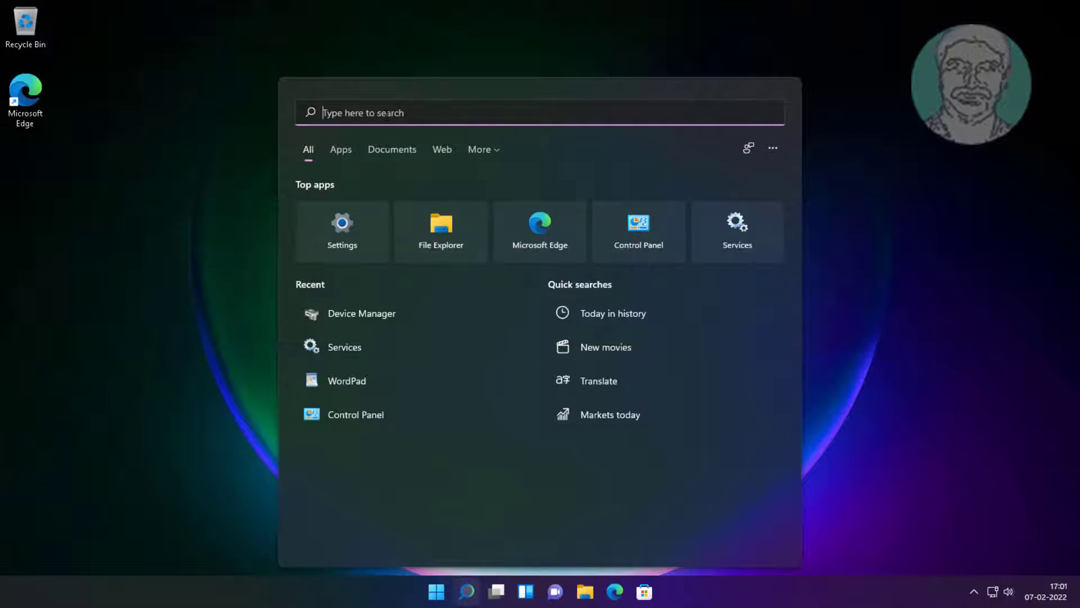
text(cmd)
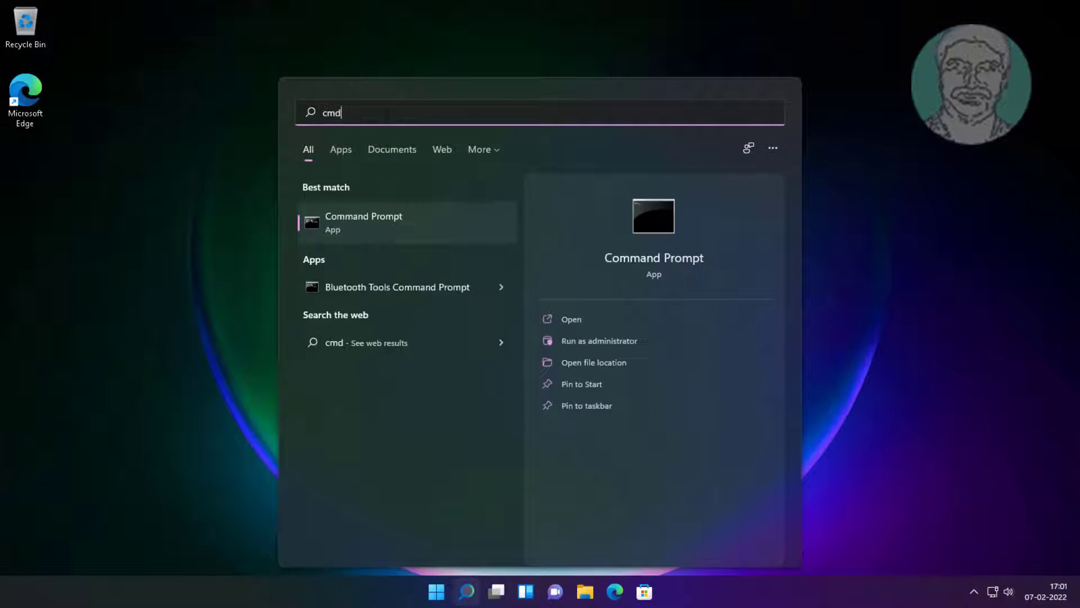
right_click(357, 232)
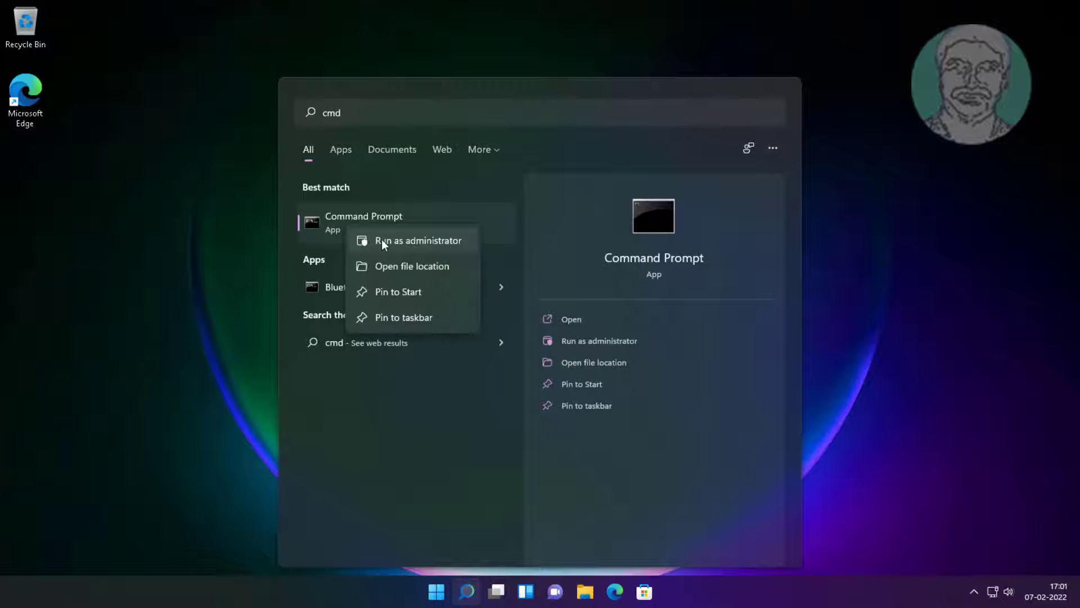
click(382, 239)
click(456, 404)
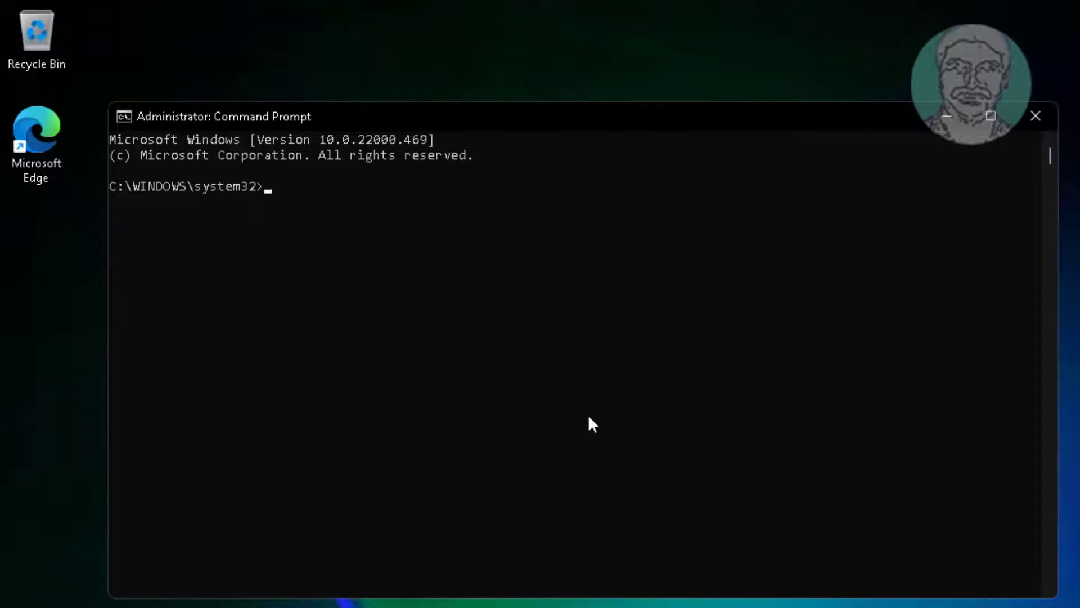
Check the Windows image health by running "dism /online /cleanup-image /checkhealth".
text(dism /online /cle)
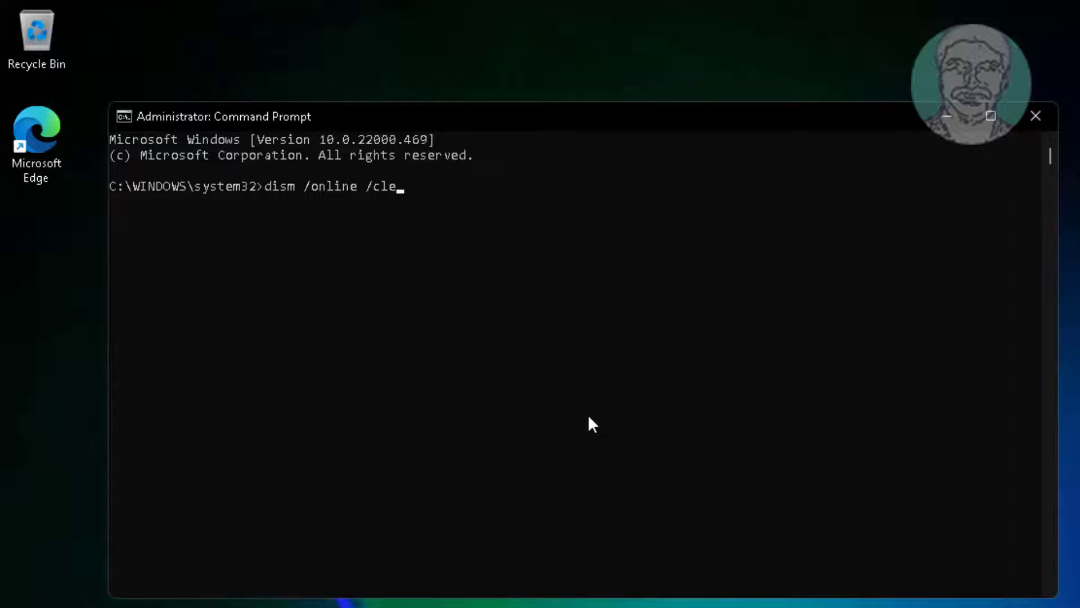
text(anup-image /c)
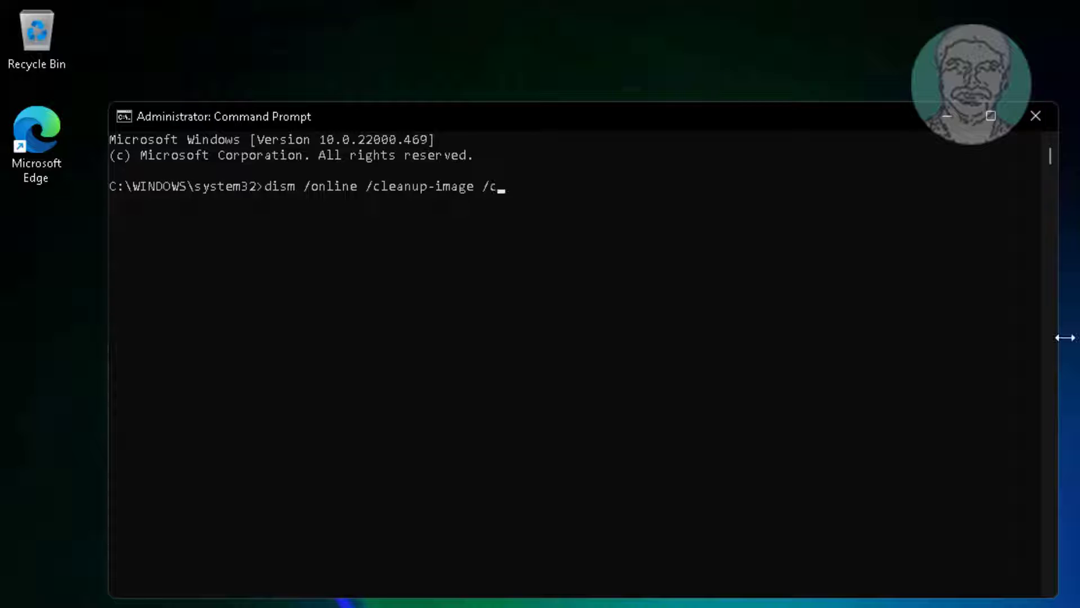
text(heckhealth)
key(Return)
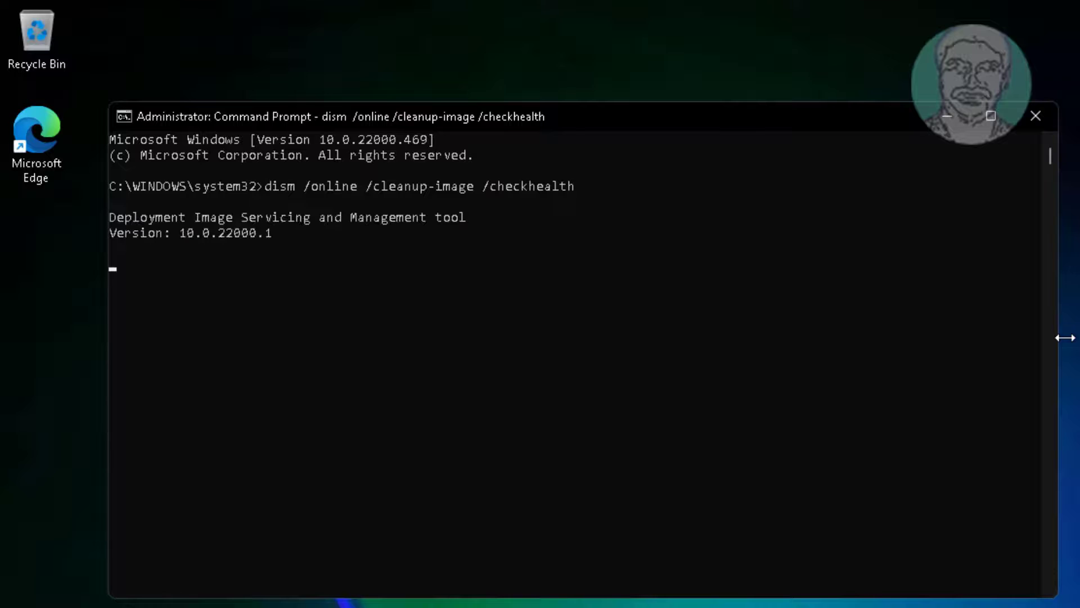
Scan the Windows image for corruption by running "dism /online /cleanup-image /scanhealth".
click(733, 386)
text(dism)
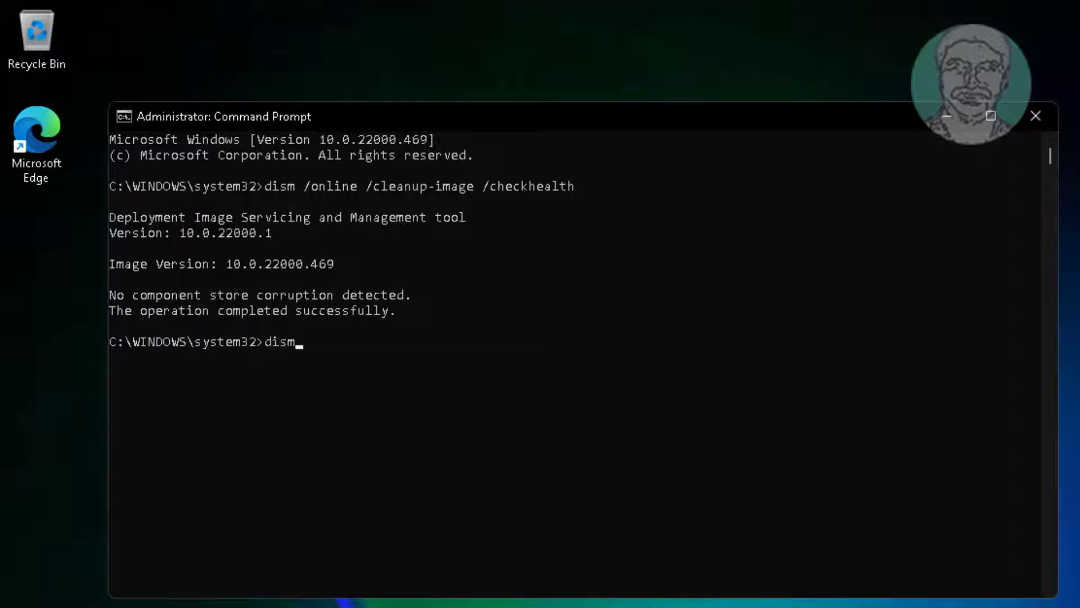
text( /online /clean)
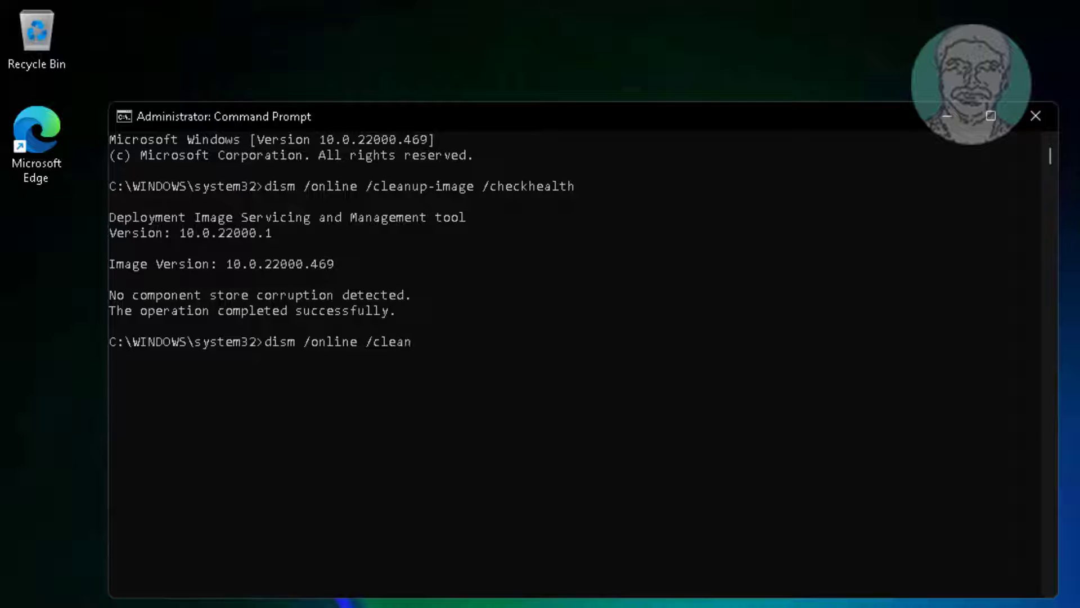
text(up-image /scanhealth)
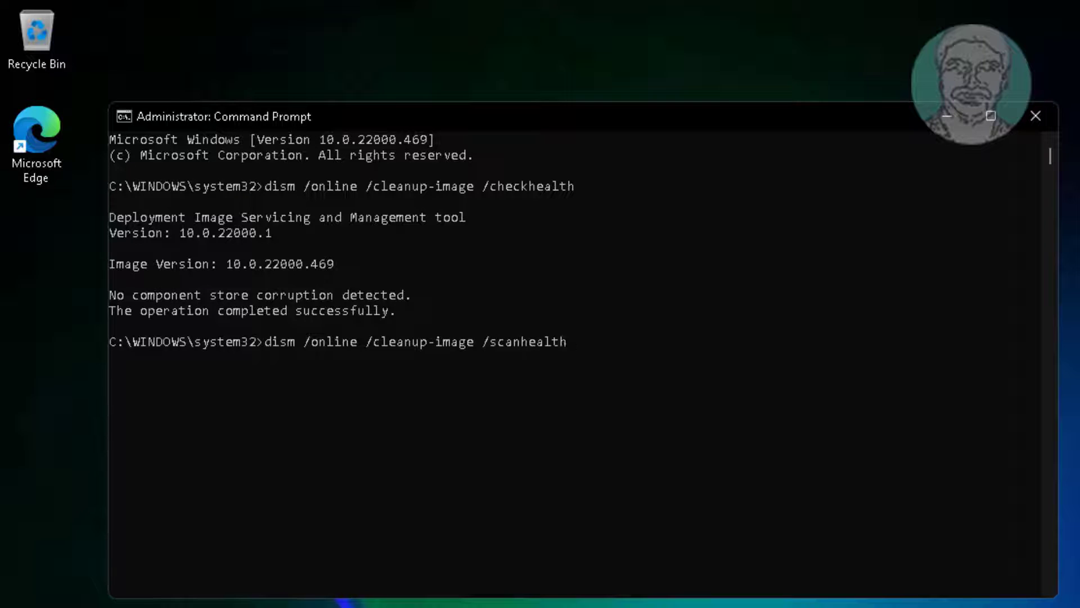
key(Return)
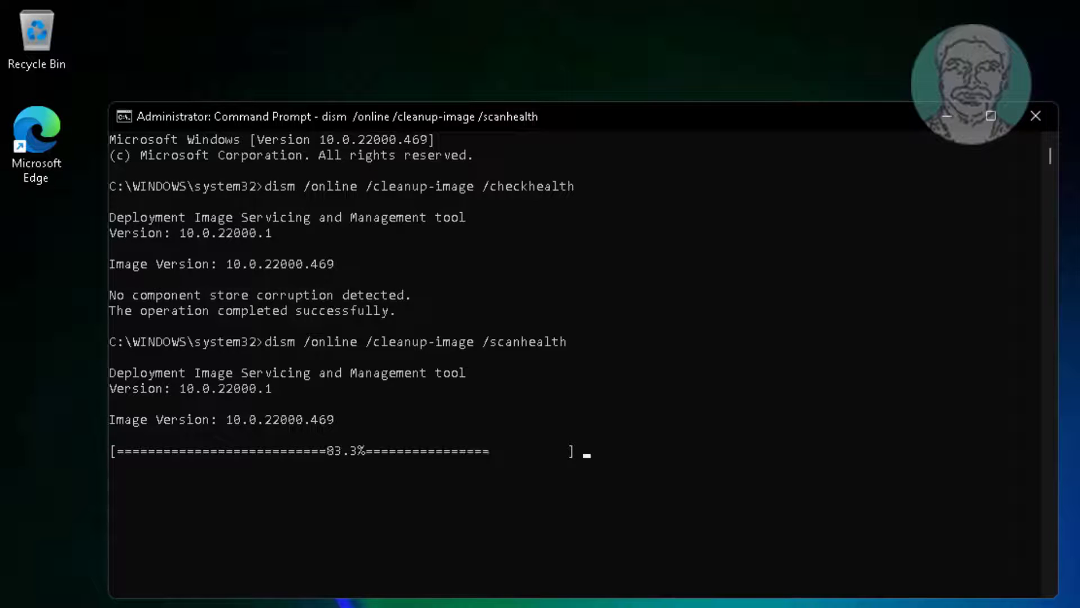
Repair the Windows image by running "dism /online /cleanup-image /restorehealth".
click(532, 512)
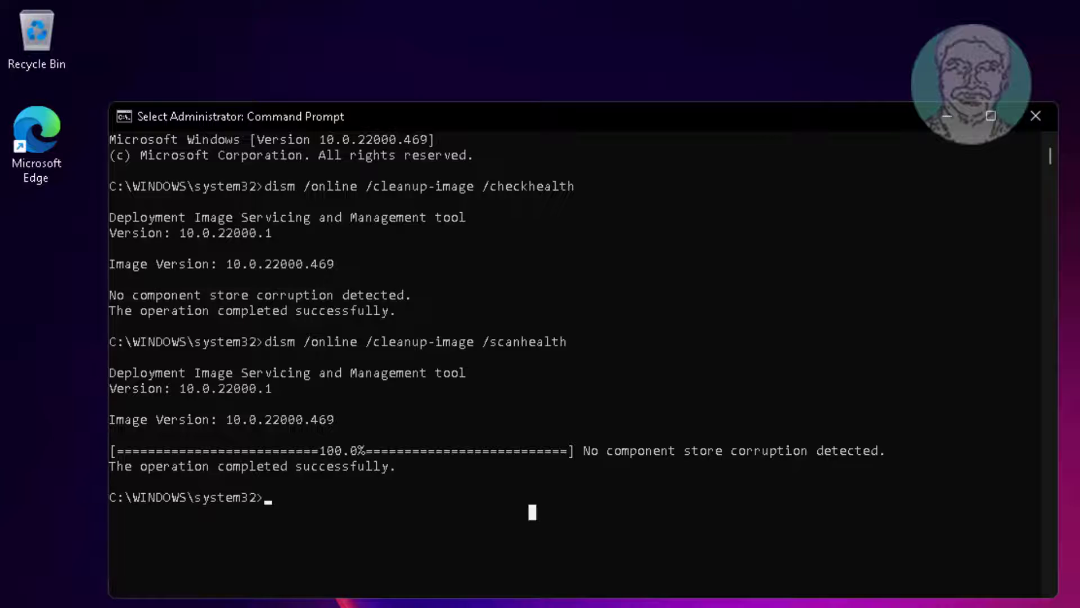
text(d)
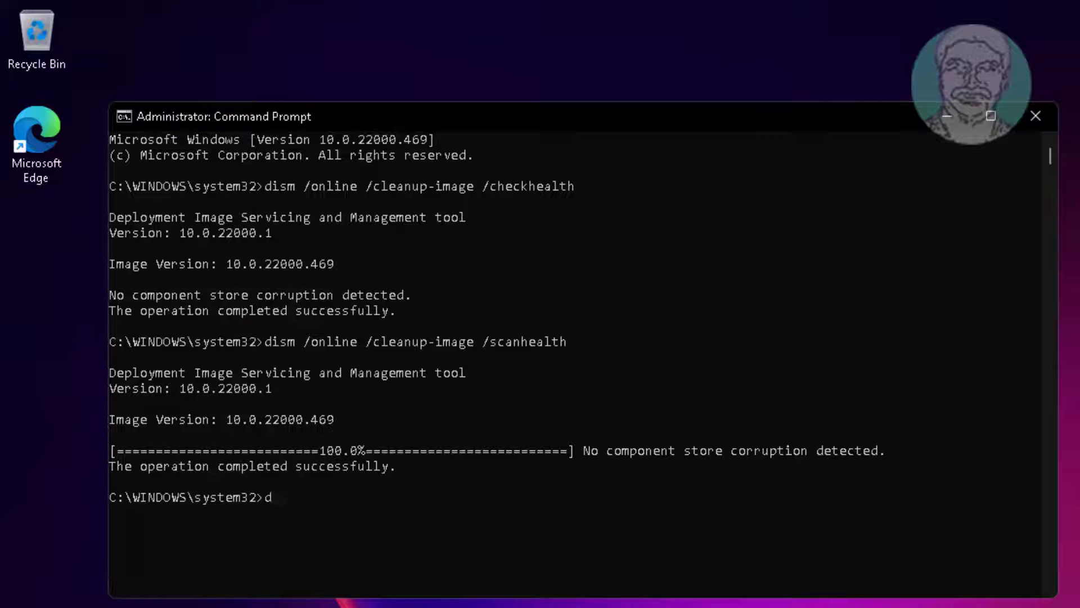
text(ism /online /c)
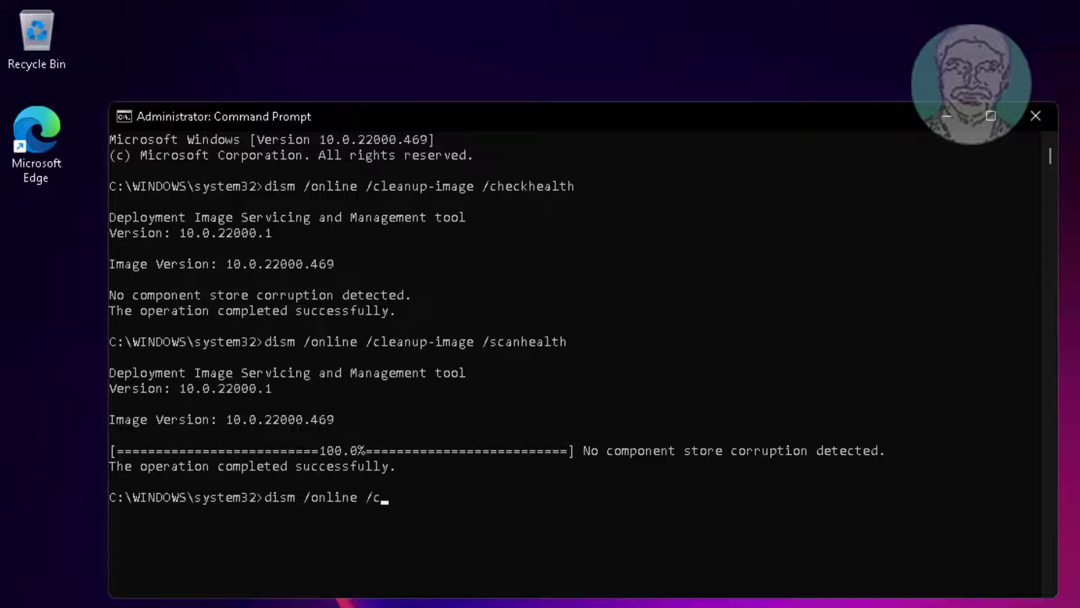
text(leanup-image /restorehealth)
key(Return)
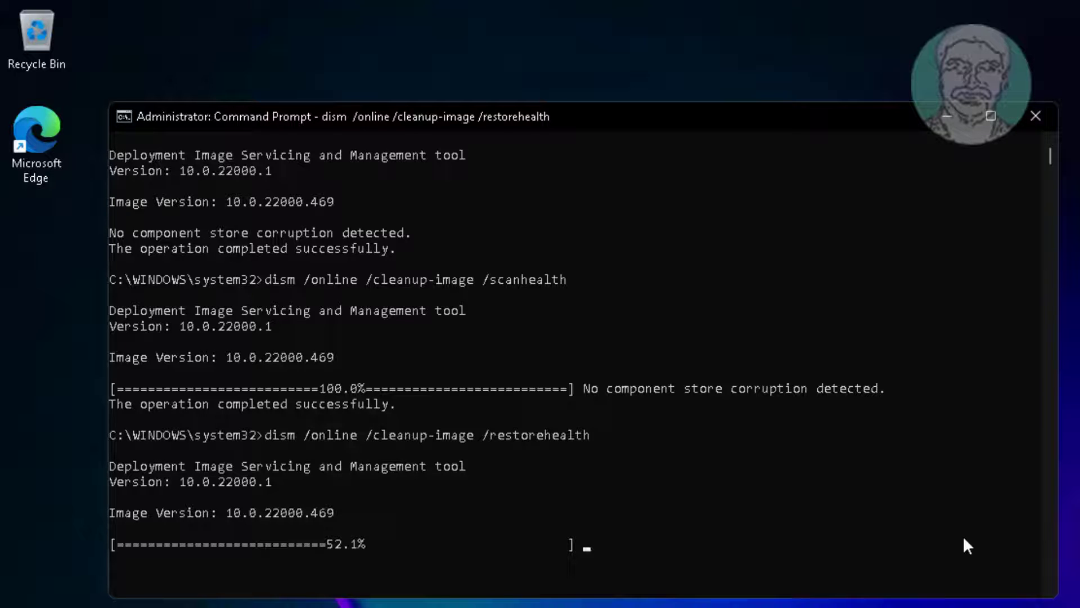
Scan the protected system files by running "sfc /scannow".
click(470, 589)
text(sfc)
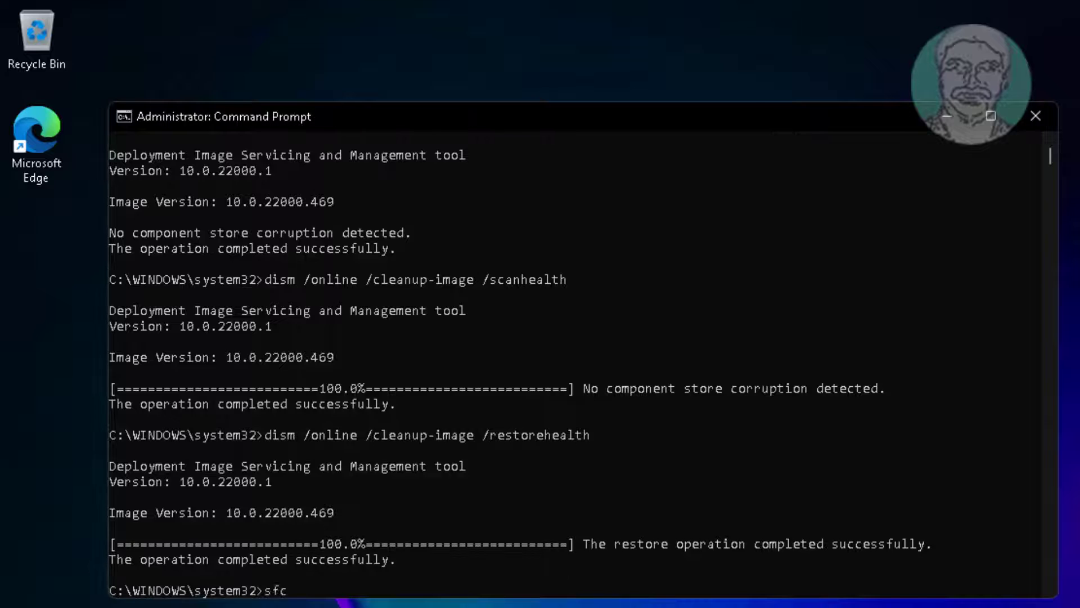
text( /scannow)
key(Return)
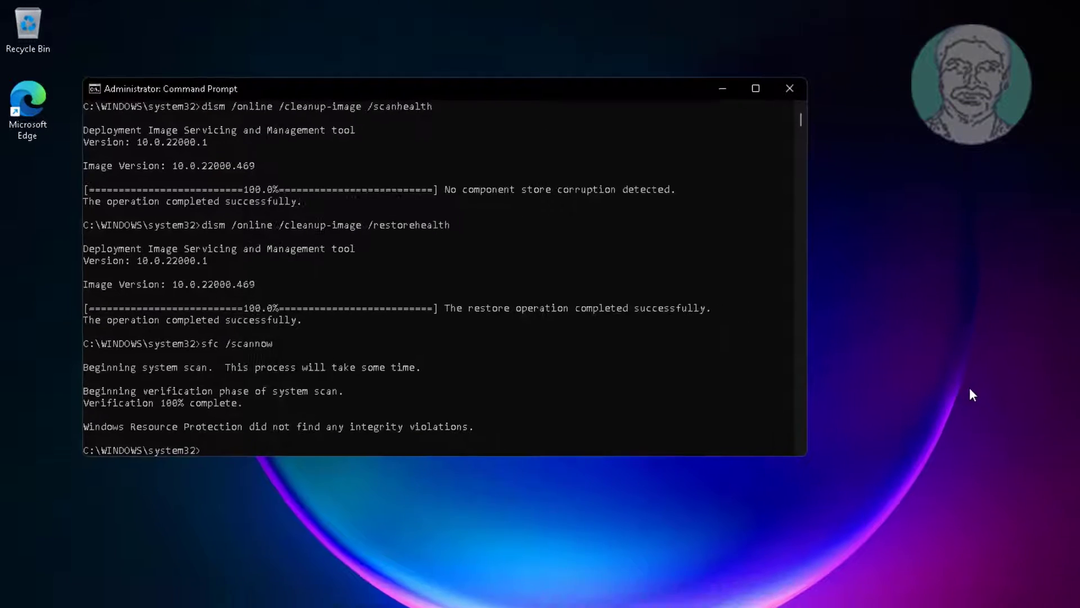
Close the Command Prompt with the "exit" command and restart the computer.
text(ex)
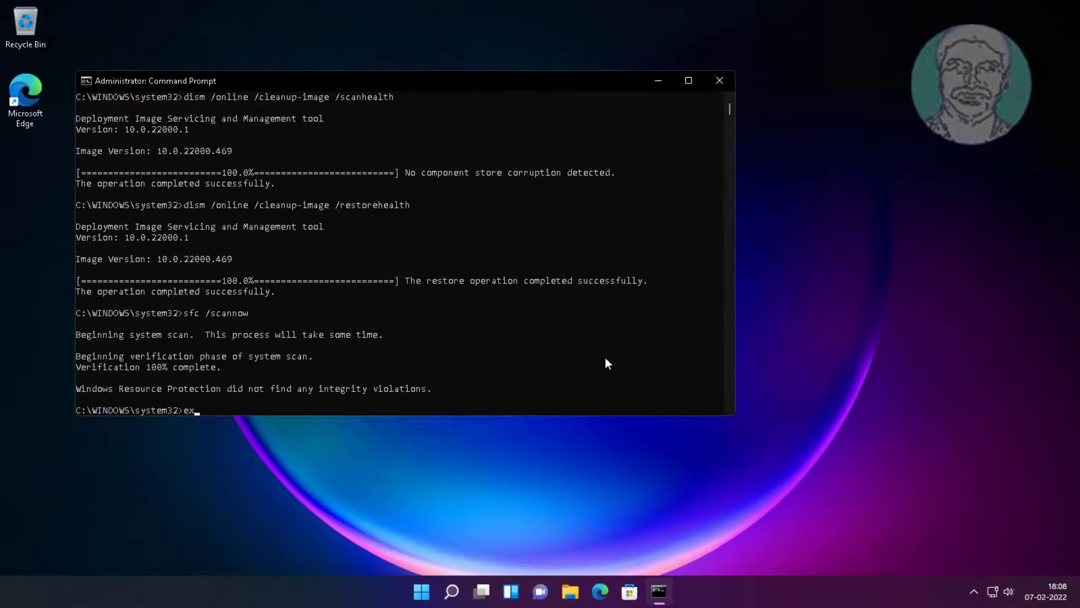
text(it)
key(Return)
click(436, 591)
click(707, 544)
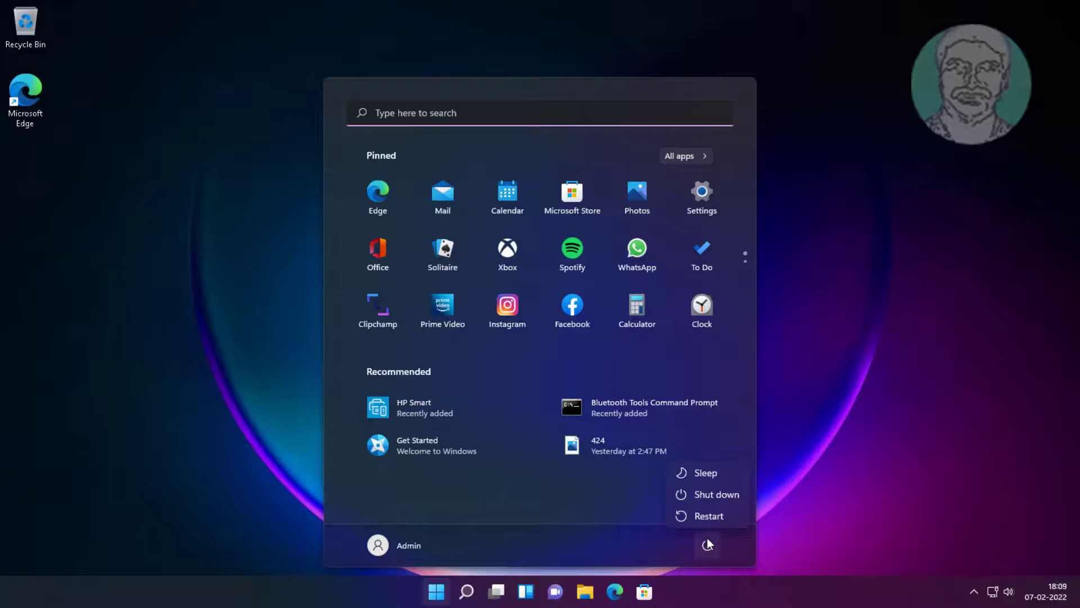
click(712, 513)
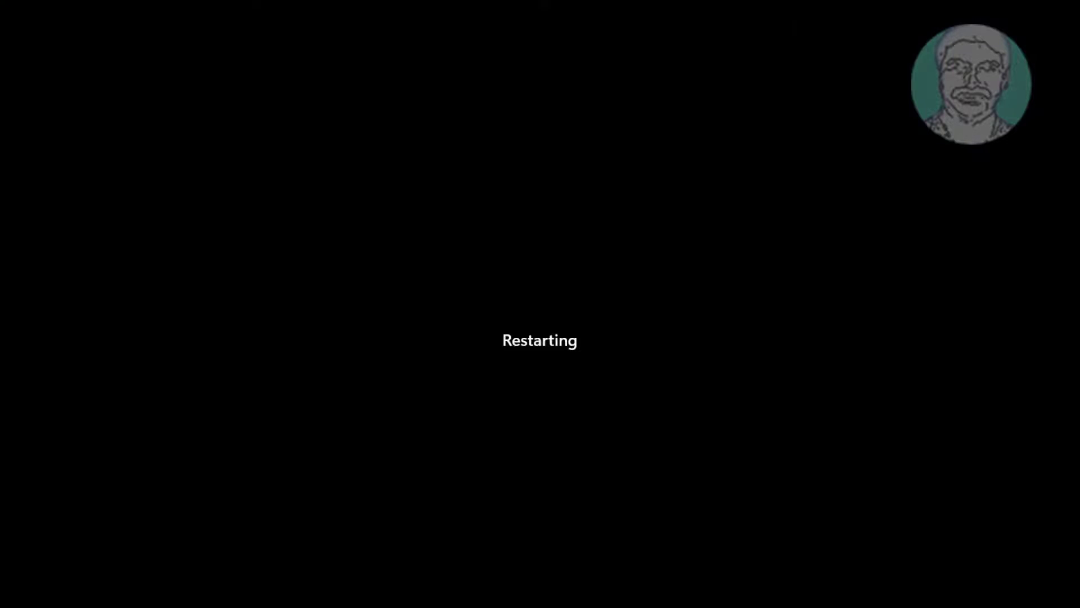
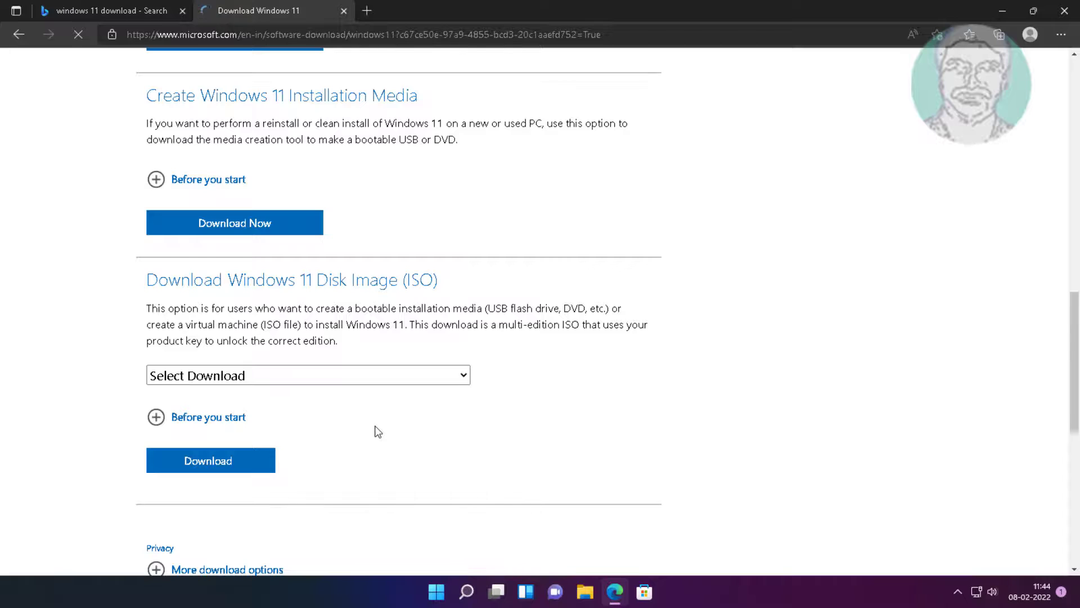
Download the Windows 11 installation media creation tool, run MediaCreationToolW11.exe with administrator approval, and minimize the browser.
scroll(377, 431, up, 1)
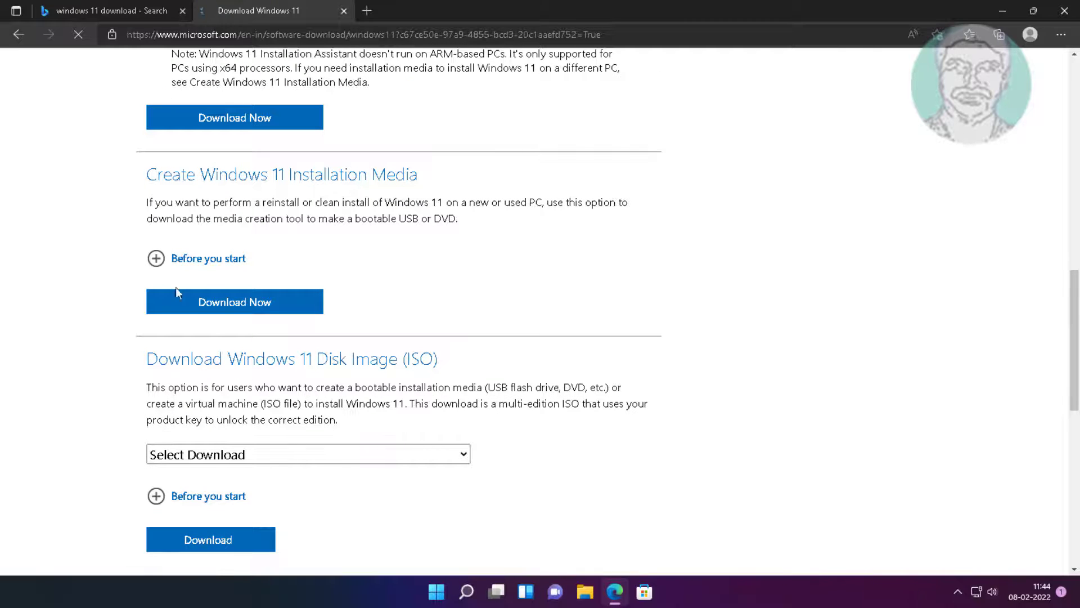
click(233, 302)
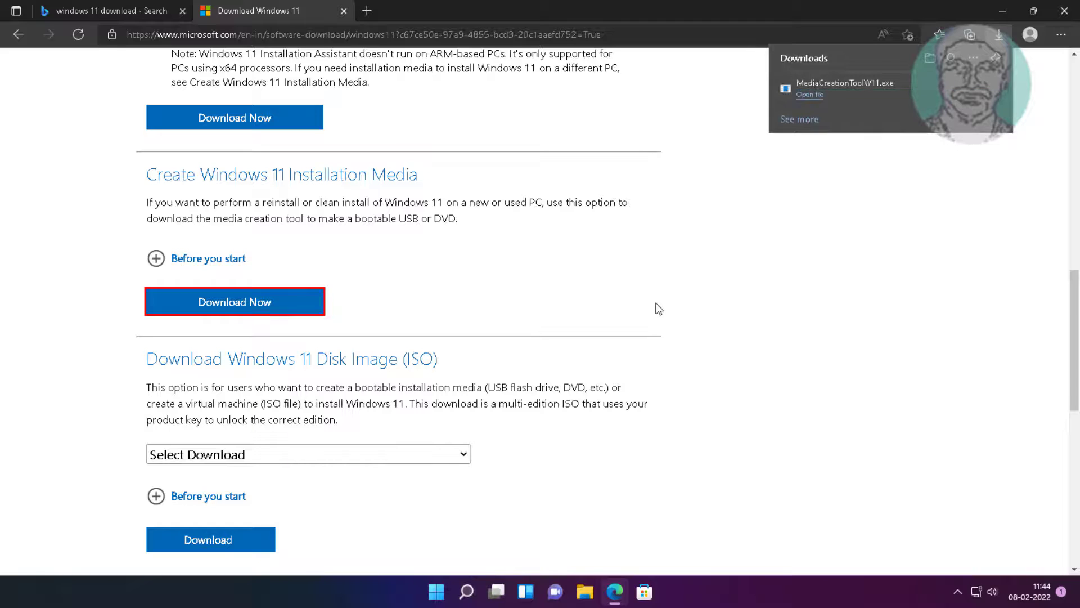
click(810, 95)
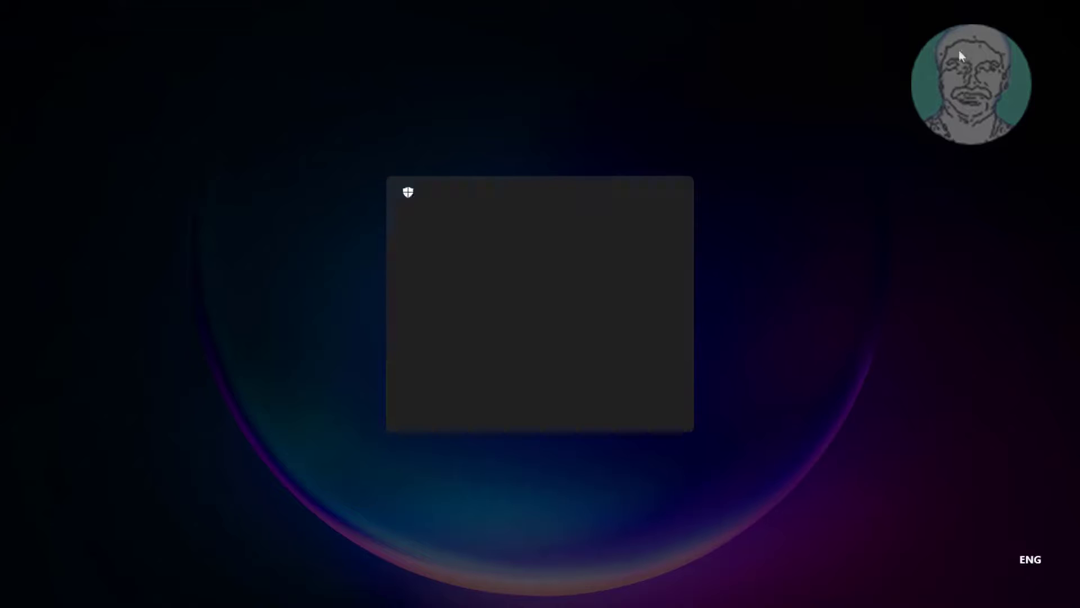
click(493, 405)
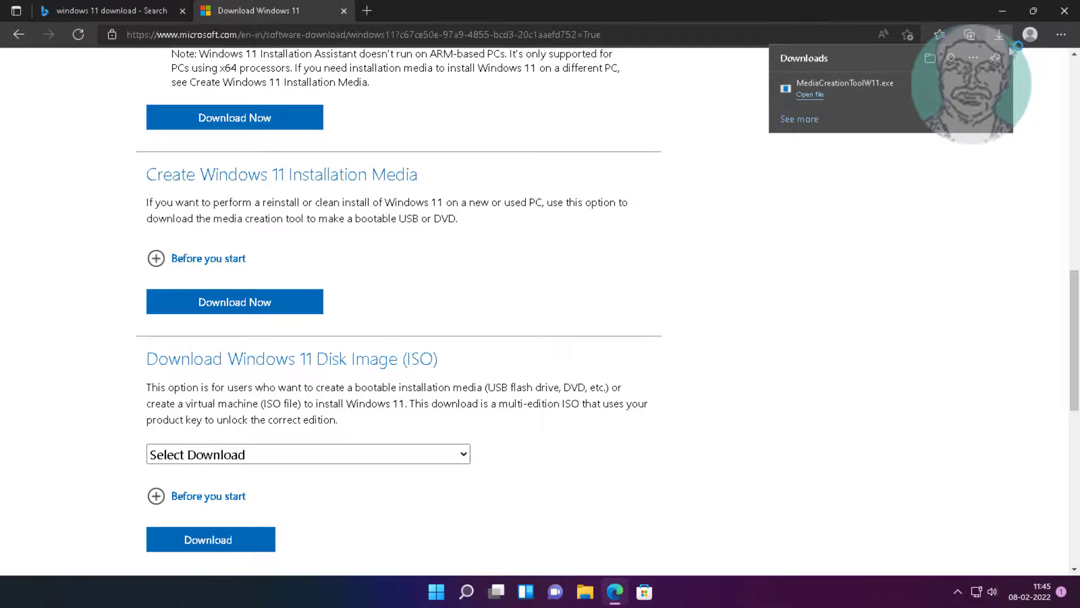
click(1002, 12)
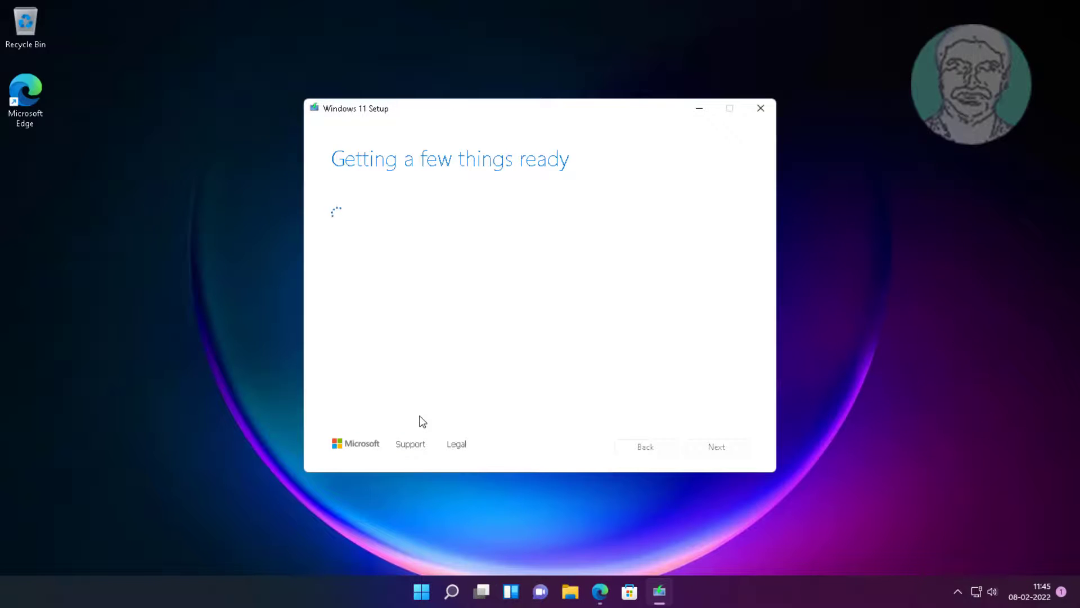
Create the Windows 11 installation media as an ISO file named Windows in the Documents folder and finish the setup wizard.
click(703, 447)
click(361, 247)
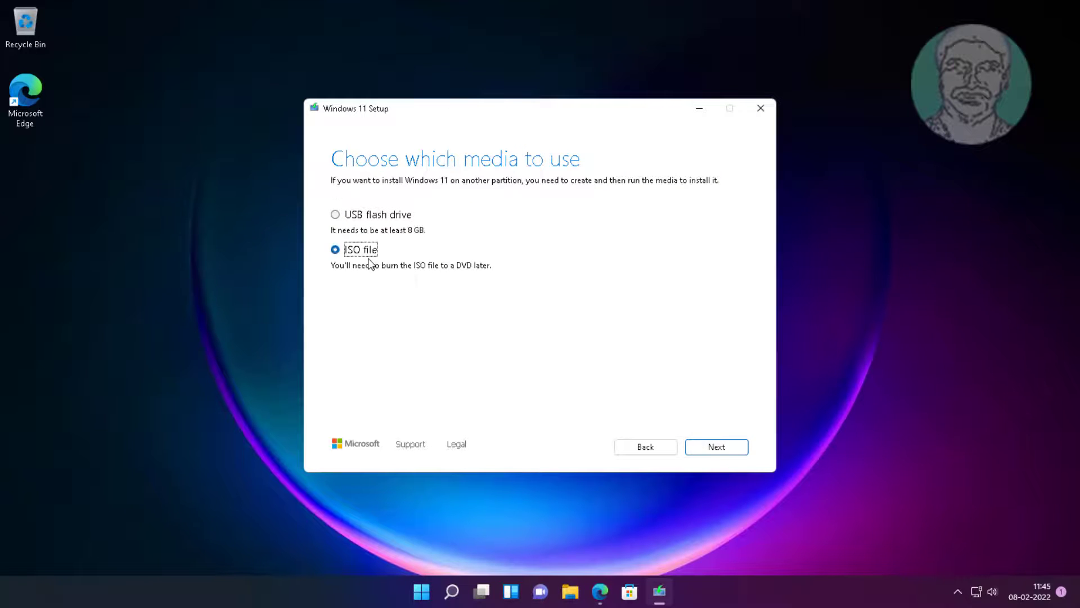
click(735, 447)
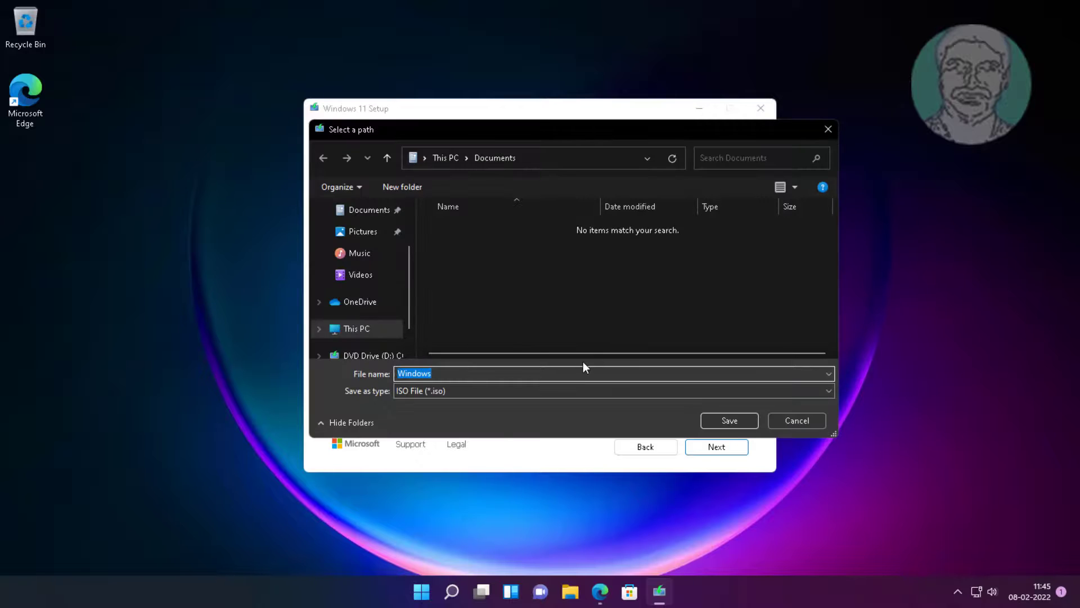
click(722, 420)
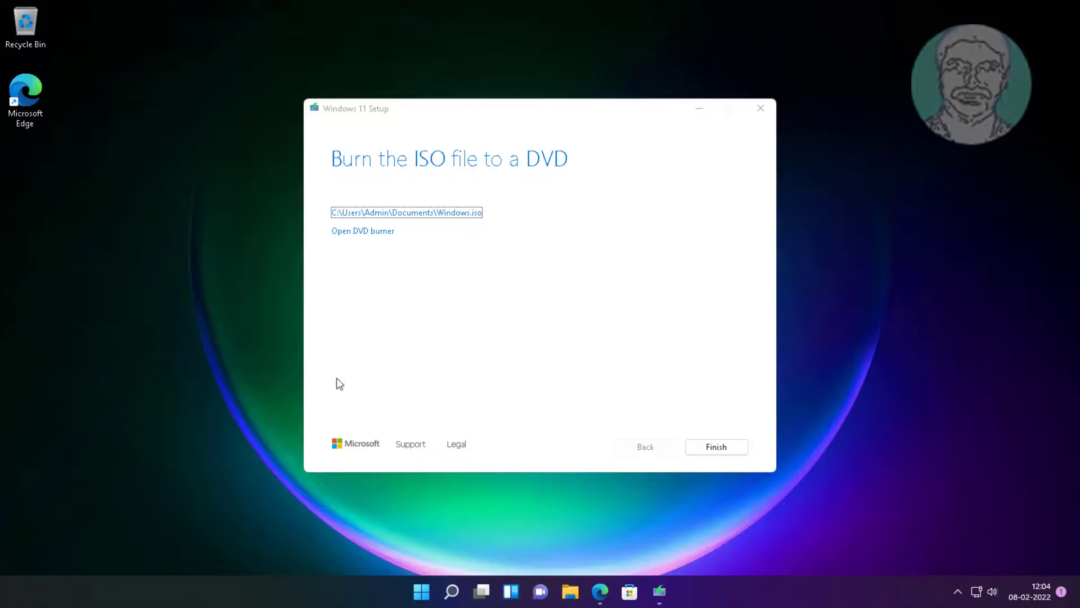
click(716, 450)
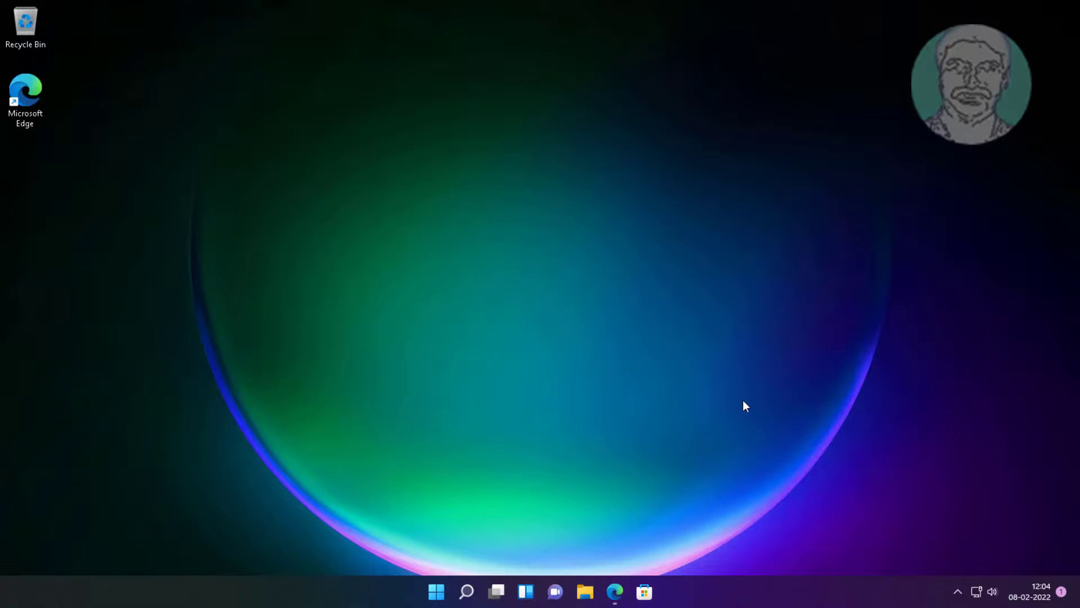
Open the Documents folder in File Explorer and mount the Windows disc image.
click(585, 592)
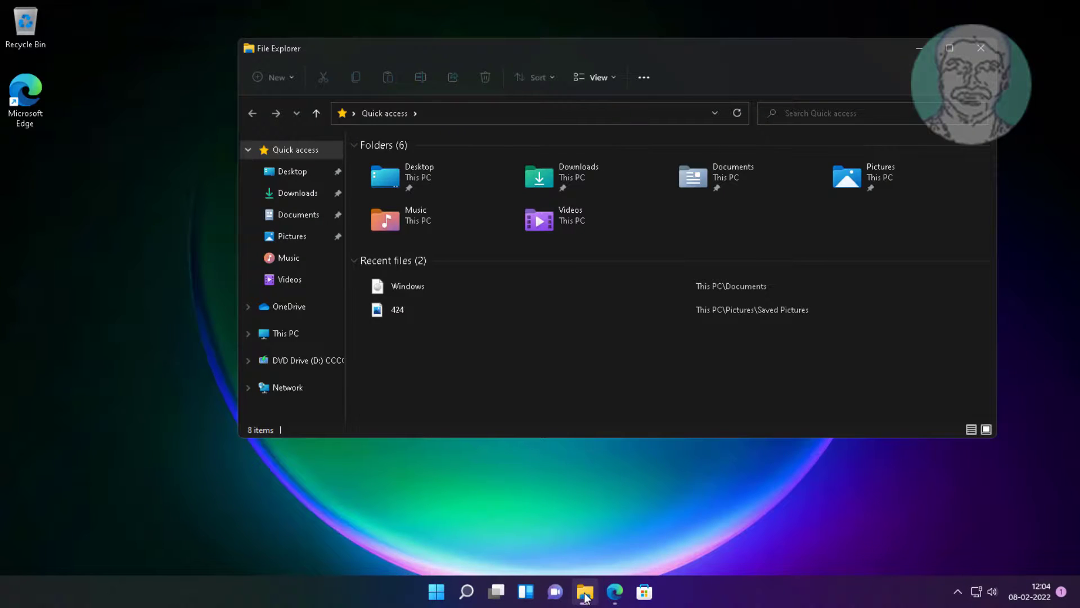
click(285, 333)
click(302, 214)
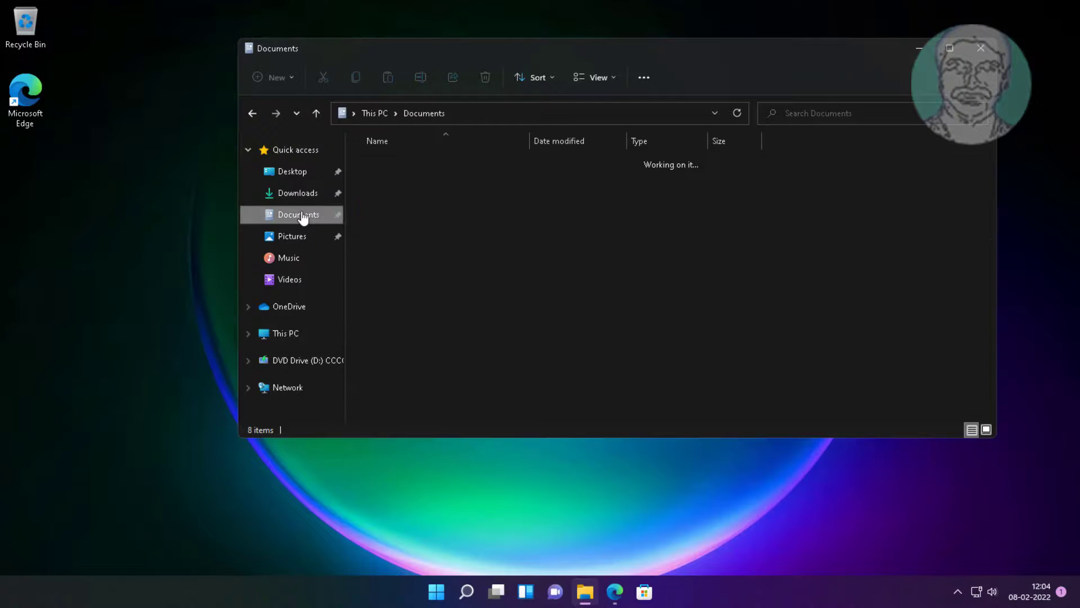
click(400, 164)
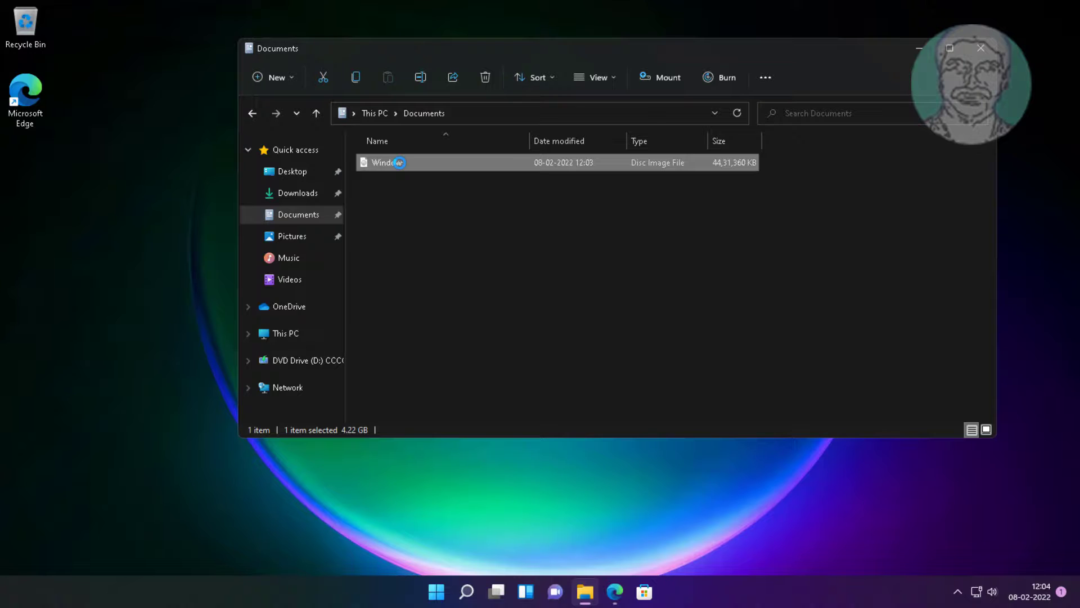
Run the setup application from the mounted ESD-ISO drive with administrator approval and close File Explorer.
click(374, 312)
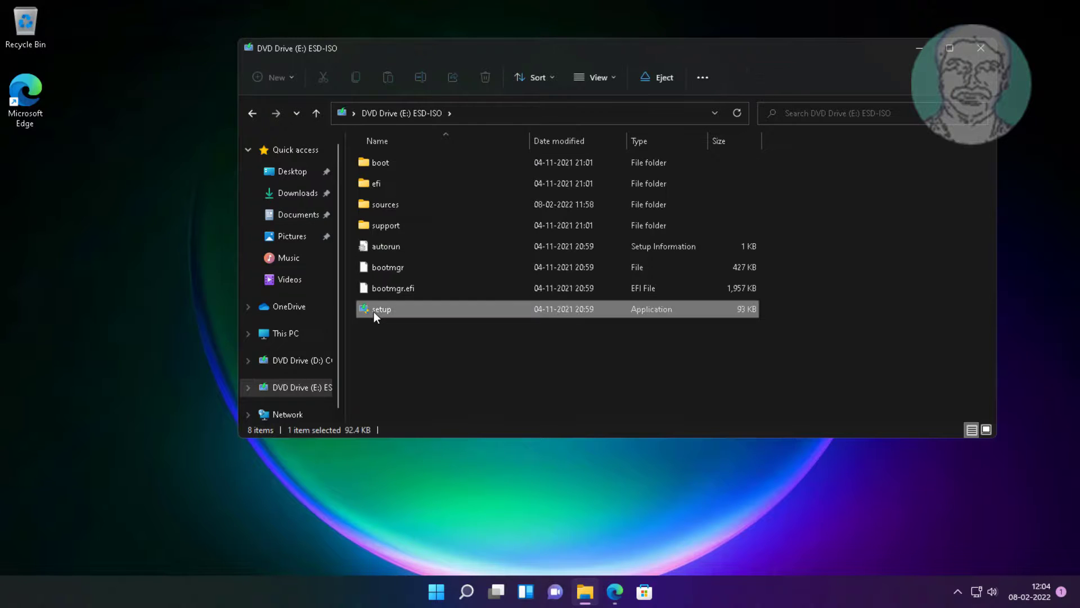
double_click(373, 312)
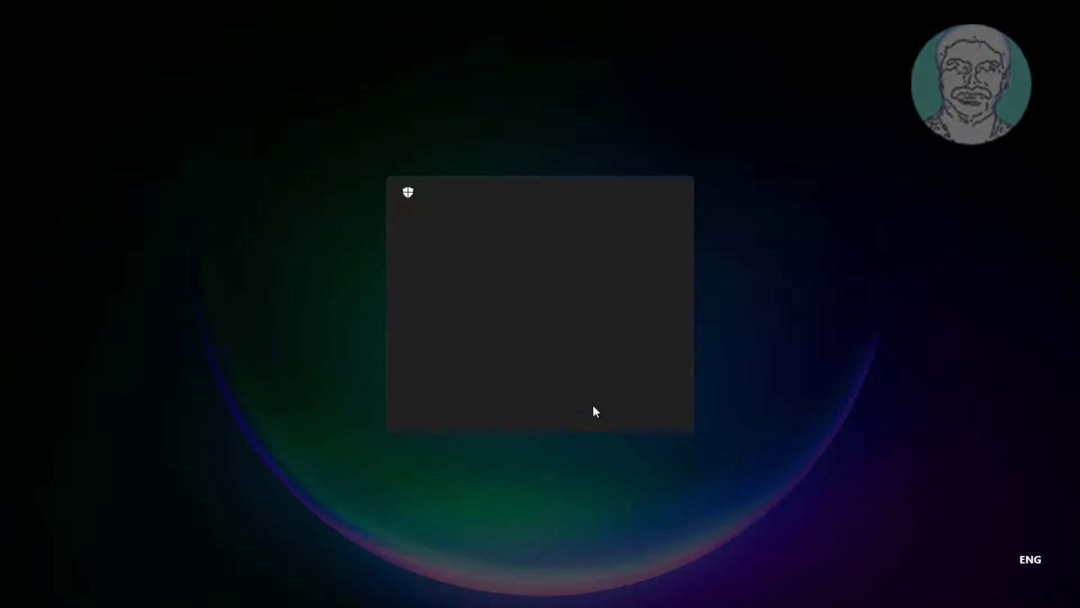
click(484, 406)
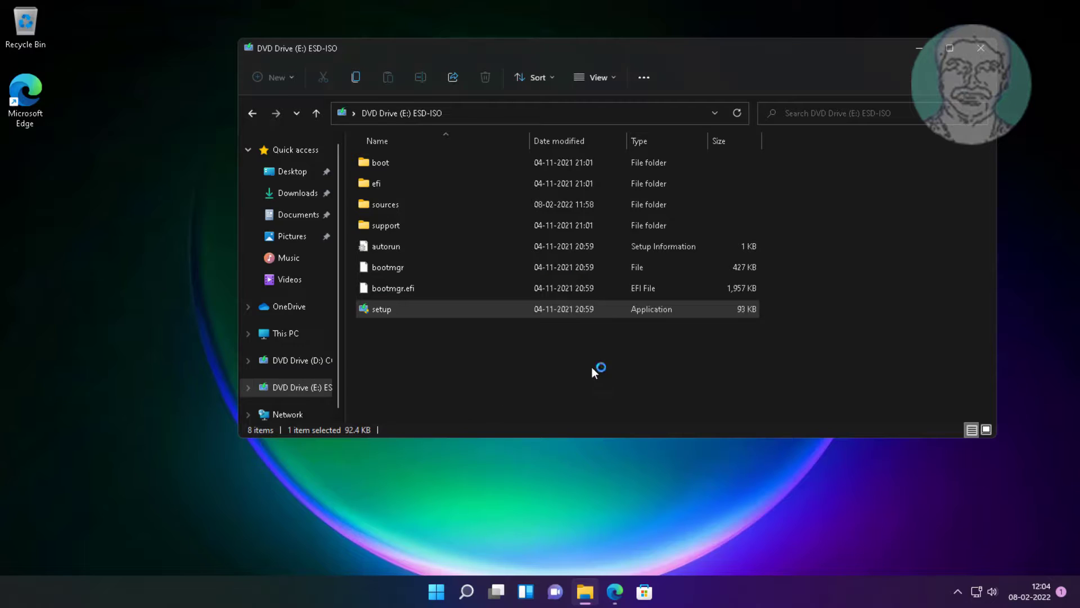
click(978, 52)
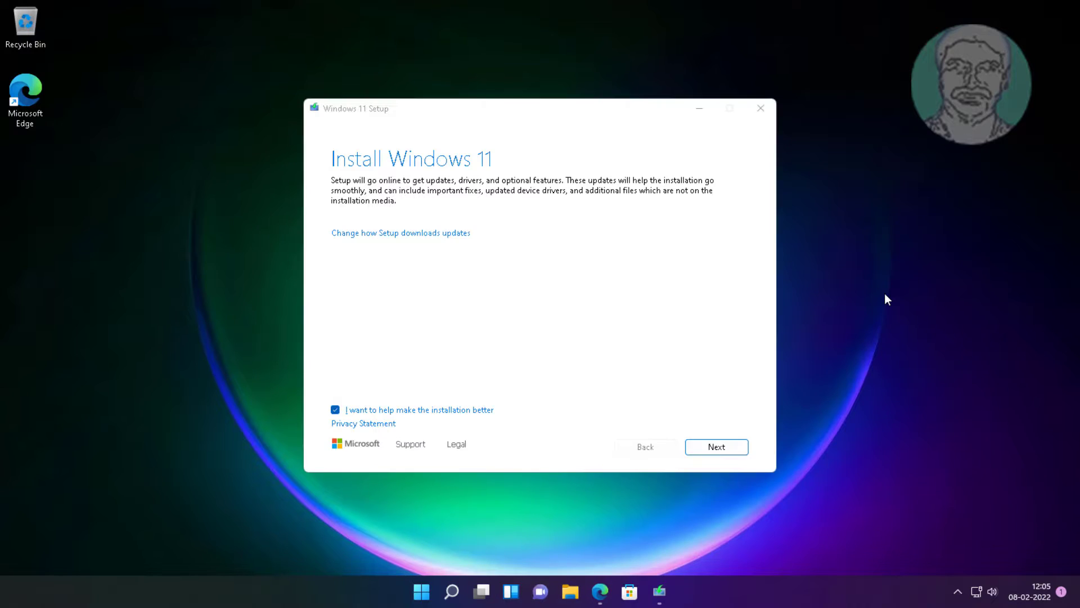
Accept the license terms and start installing Windows 11 Pro, keeping personal files and apps.
click(723, 450)
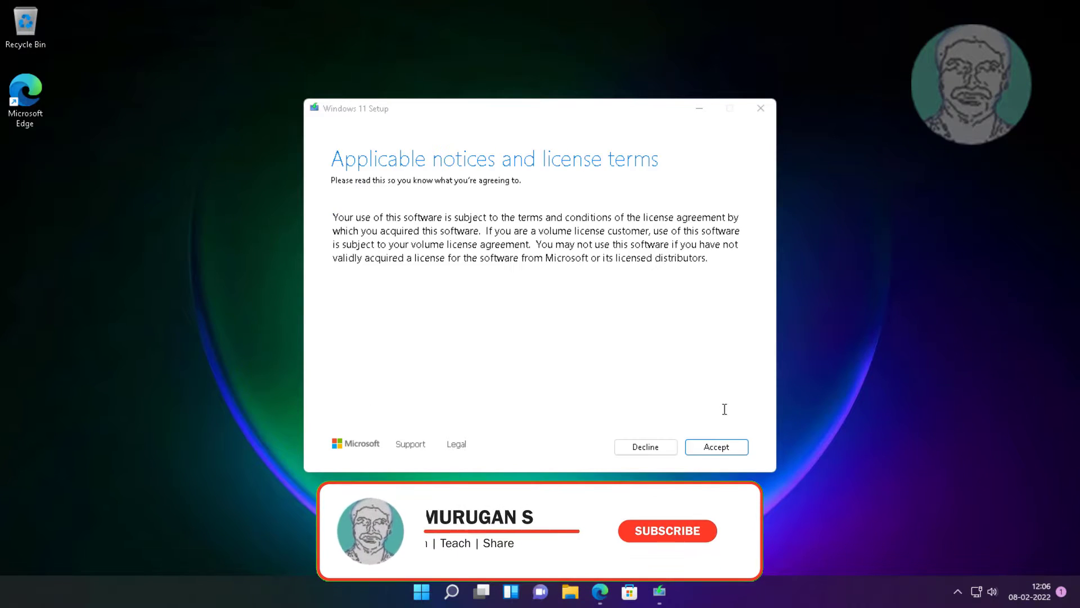
click(716, 448)
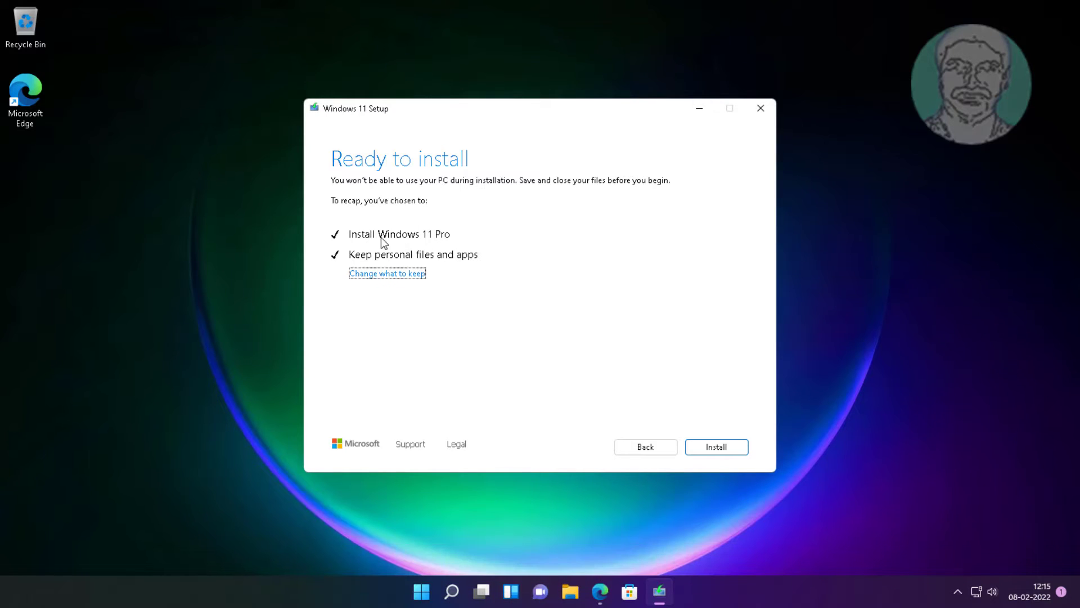
click(724, 450)
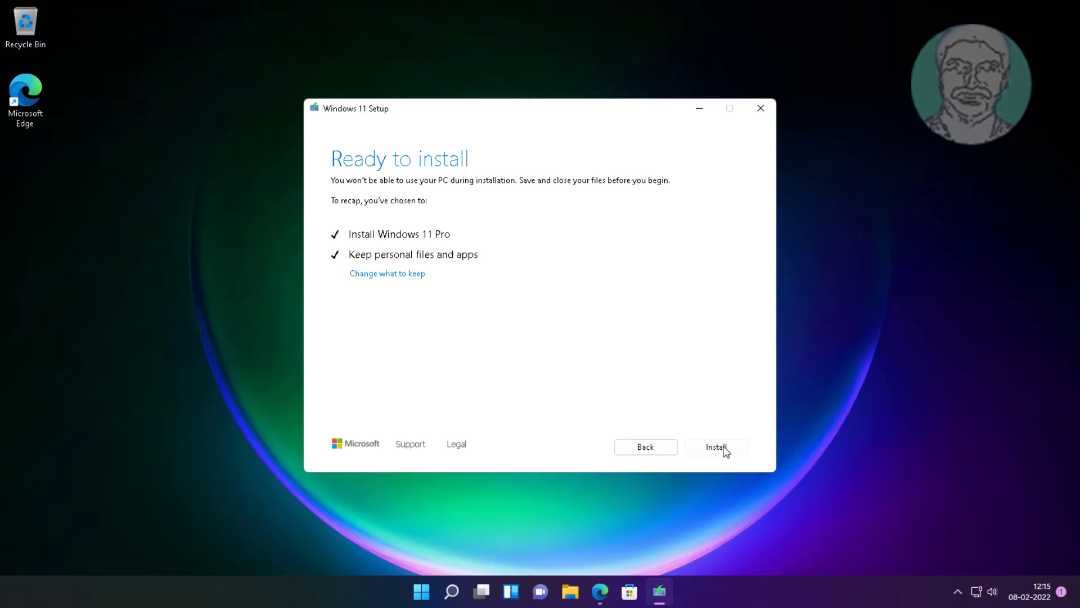